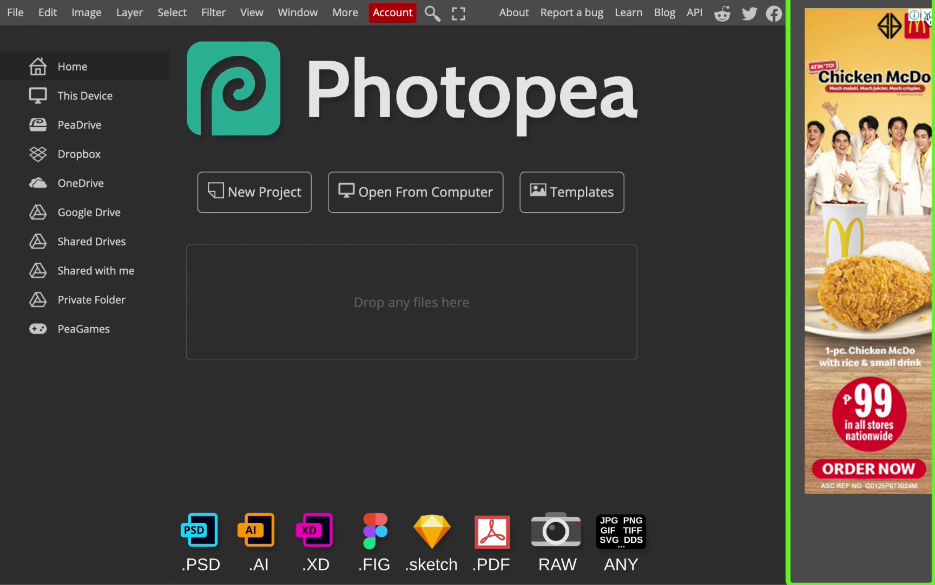
Dismiss the start-page ad and look over the premium pricing plans.
left_click(927, 16)
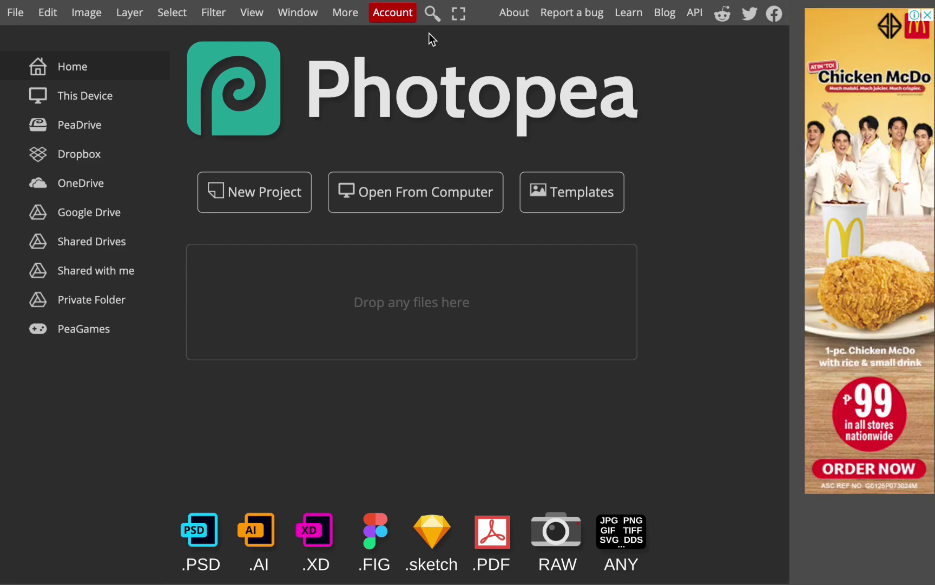
left_click(400, 16)
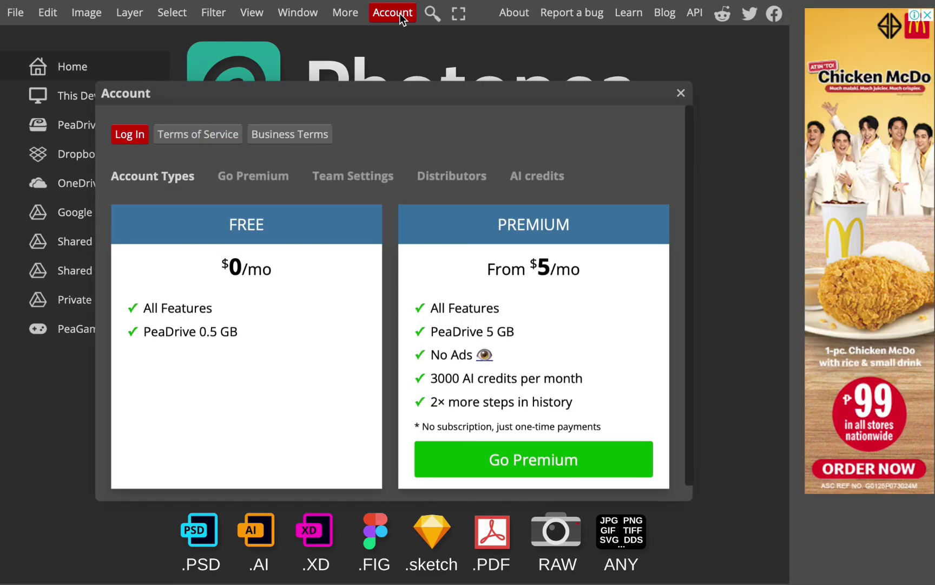
left_click(580, 467)
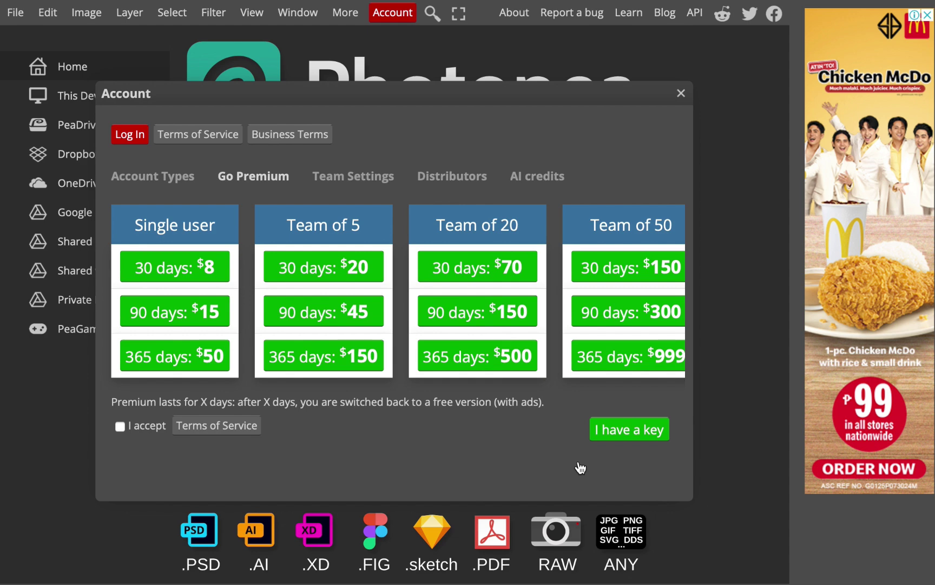
left_click(681, 93)
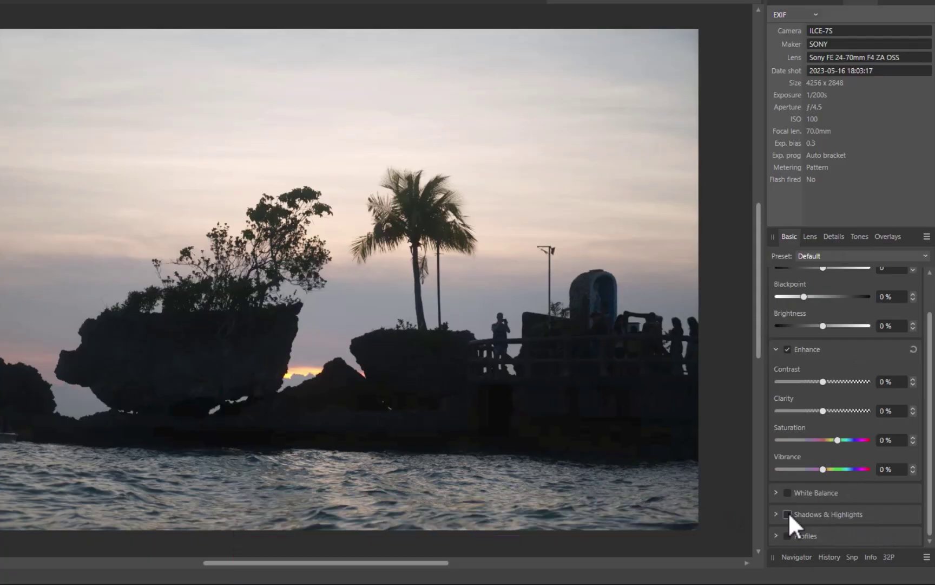
Enable Shadows & Highlights at Shadows 69%, Highlights -74%, and raise Clarity and Contrast.
left_click(789, 511)
scroll(839, 487, "down", 2)
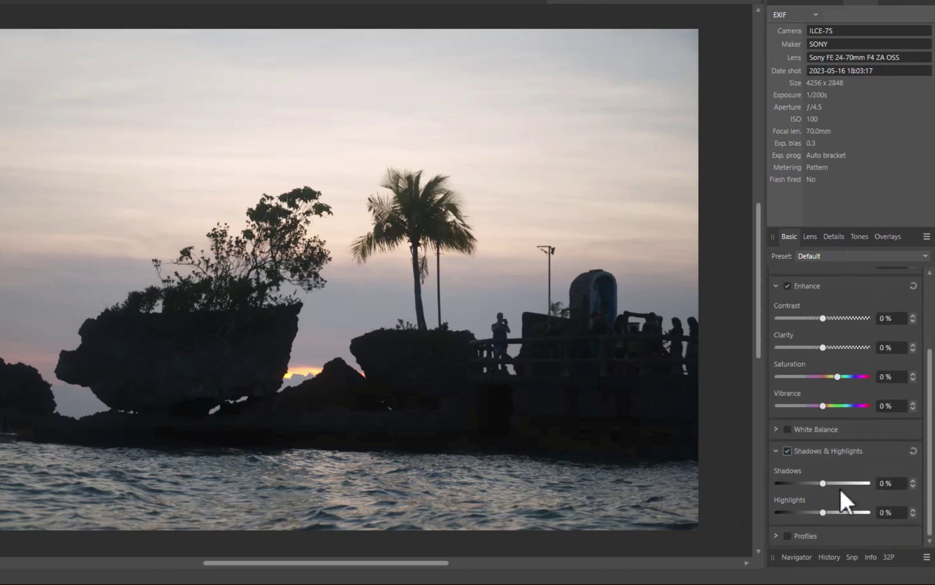
left_click_drag(839, 487, 791, 510)
left_click_drag(823, 347, 847, 351)
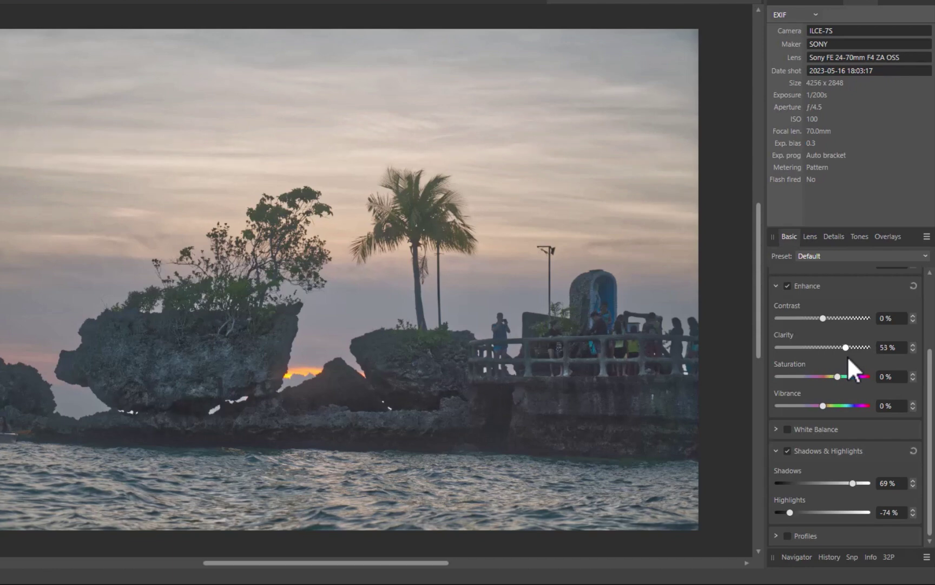
left_click_drag(823, 318, 827, 318)
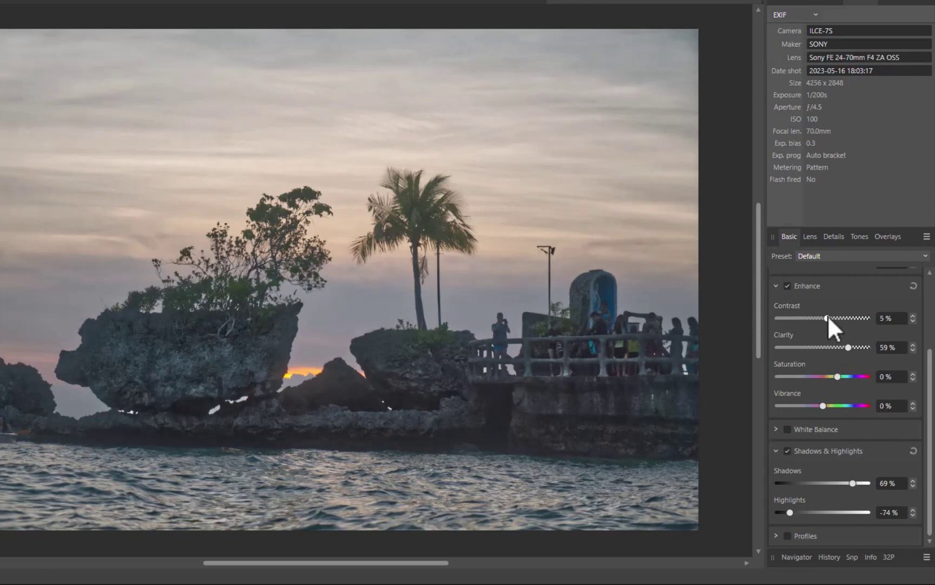
Turn on Details > Detail Refinement sharpening at 100%.
left_click(828, 236)
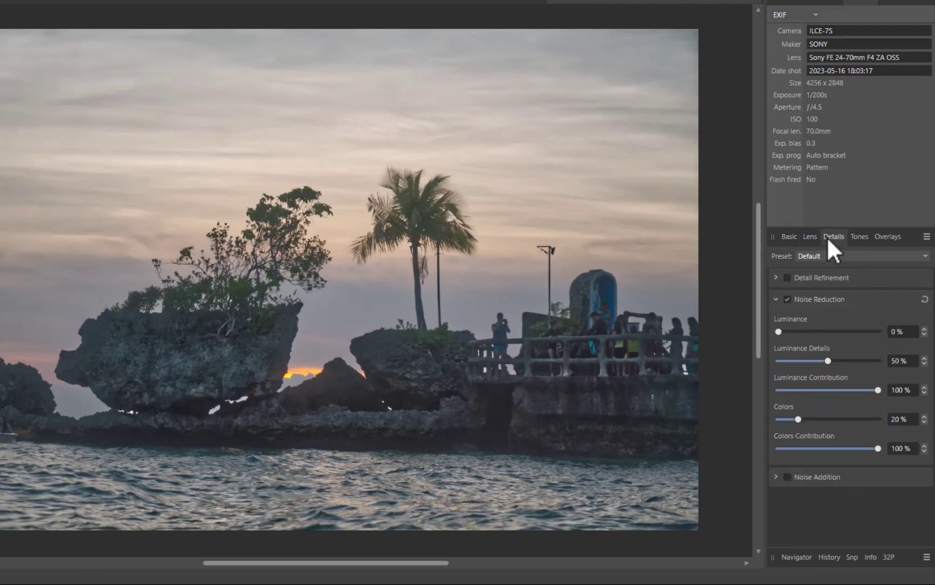
left_click(788, 278)
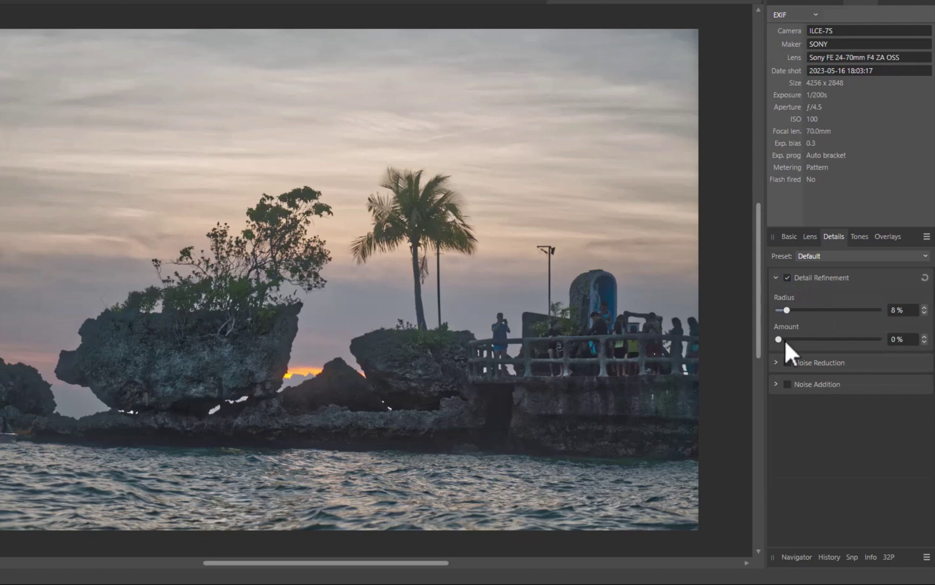
left_click_drag(784, 340, 926, 345)
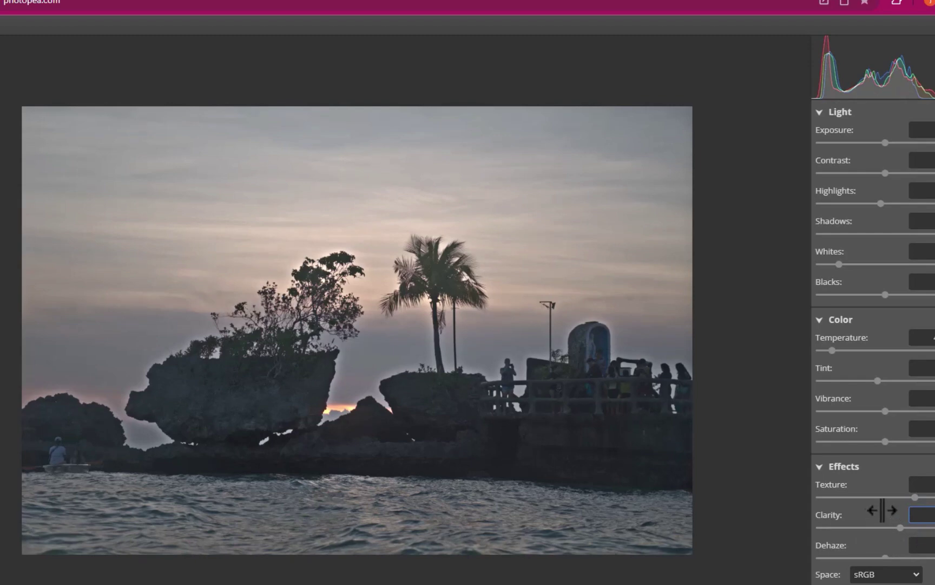
Raise the Vibrance slider in the Camera Raw panel for the sunset rock photo.
left_click(886, 411)
left_click_drag(885, 413, 908, 425)
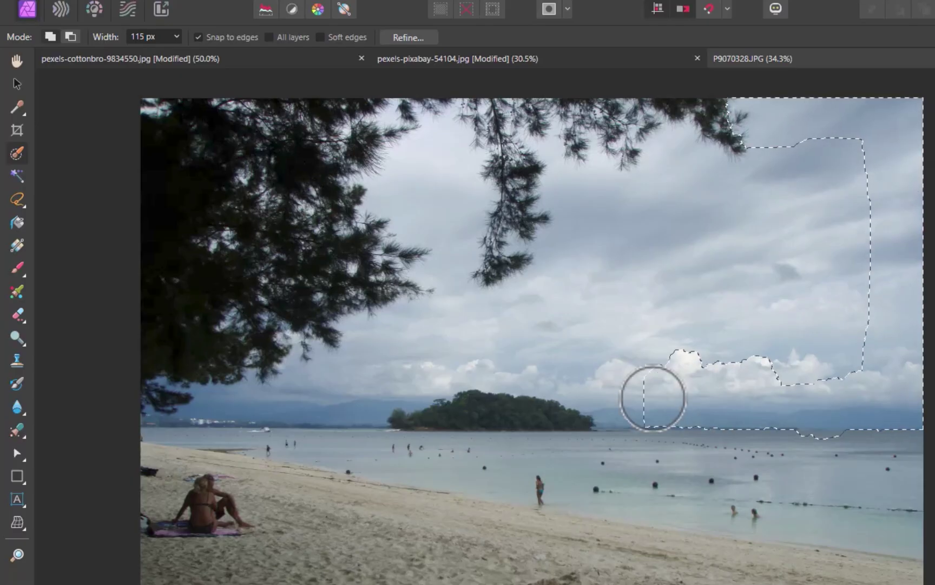
Paint a Selection Brush selection over the cloudy sky and shrink the brush Width to 7 px.
mouse_move(651, 397)
left_mouse_down()
mouse_move(430, 198)
mouse_move(759, 192)
mouse_move(779, 271)
left_mouse_up()
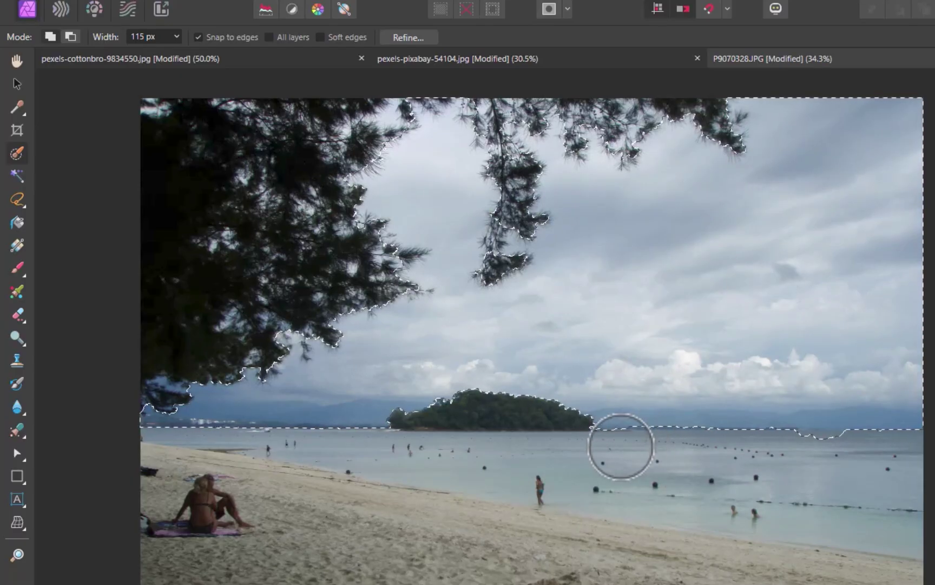
key("bracketleft")
key("bracketleft")
key("bracketleft")
key("bracketleft")
key("bracketleft")
key("bracketleft")
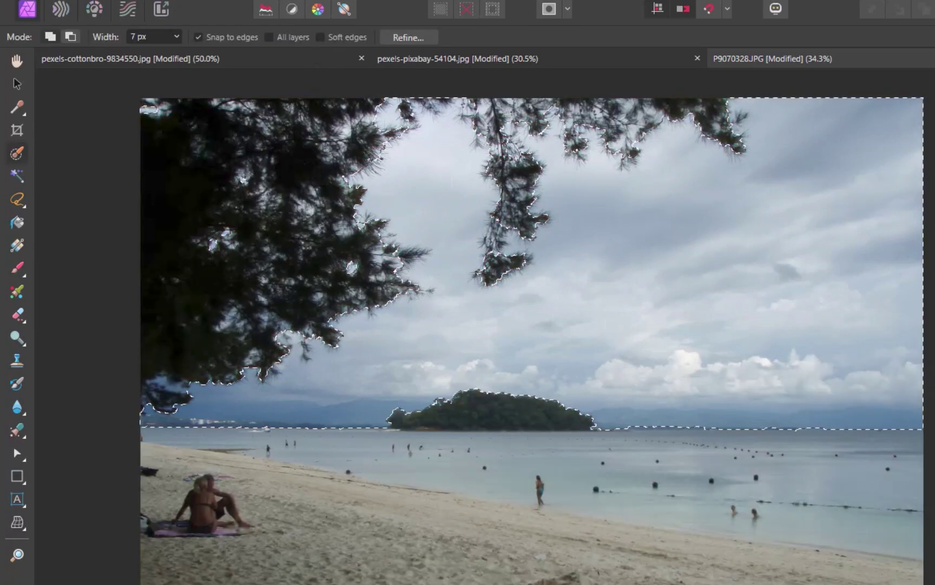
left_click(270, 8)
key("Escape")
Refine the selection edge over the tree branches, apply it, and delete the sky.
left_click(403, 36)
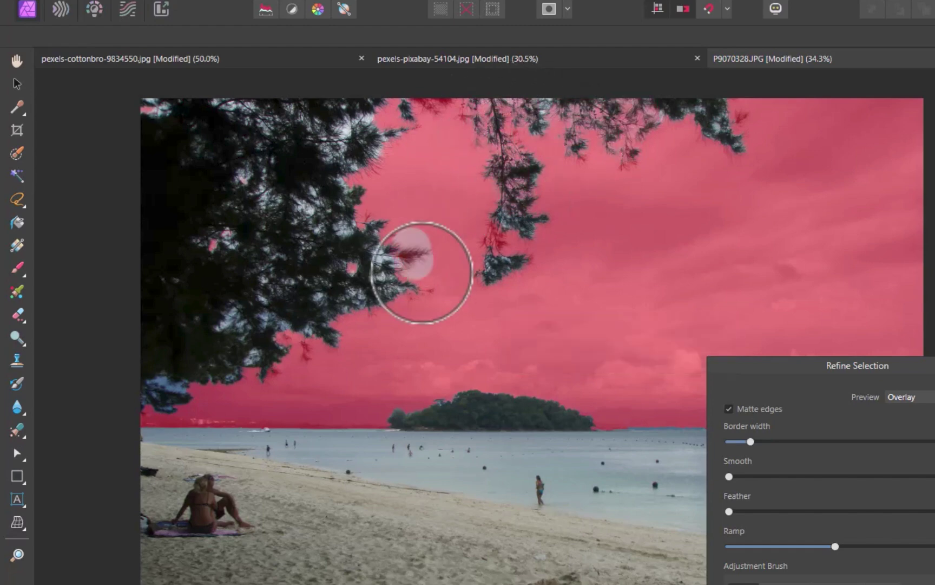
mouse_move(424, 265)
left_mouse_down()
mouse_move(298, 359)
mouse_move(154, 389)
left_mouse_up()
mouse_move(349, 231)
left_mouse_down()
mouse_move(246, 183)
mouse_move(237, 241)
left_mouse_up()
mouse_move(722, 129)
left_mouse_down()
mouse_move(267, 240)
mouse_move(299, 147)
left_mouse_up()
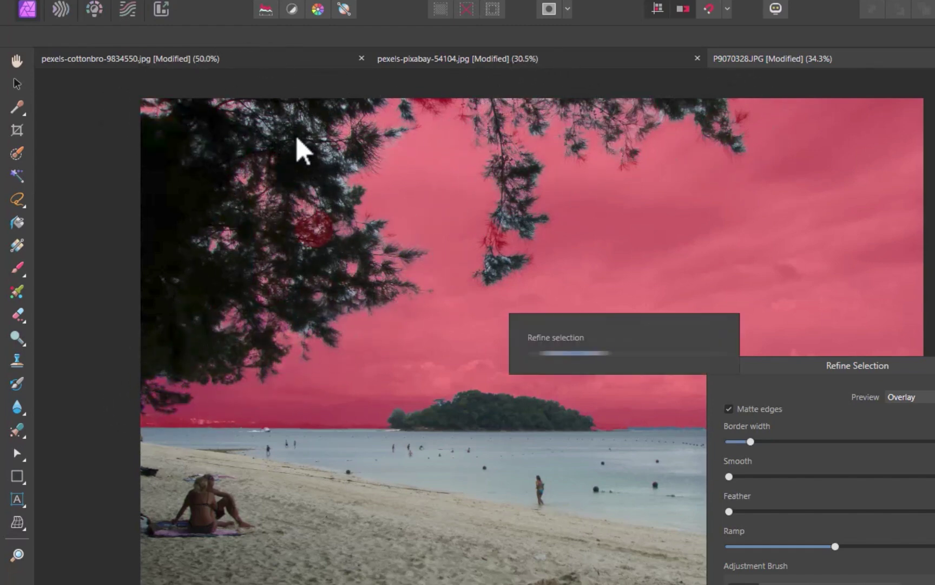
key("Return")
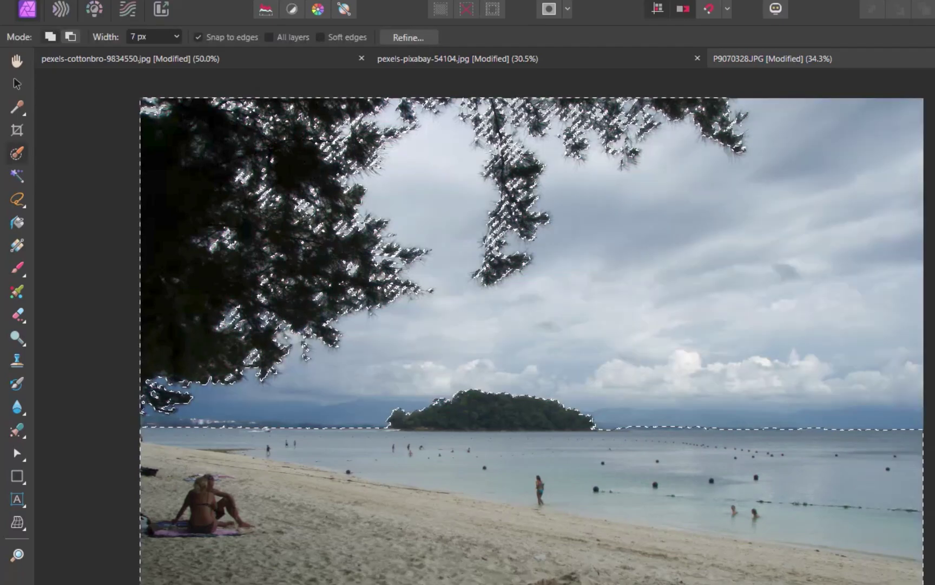
key("Delete")
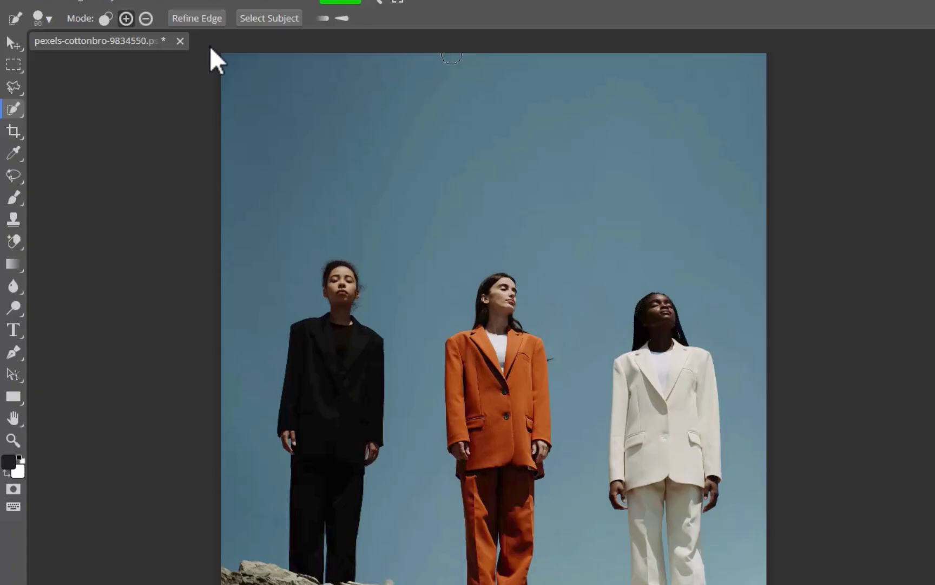
Show the alternative tools grouped under the Quick Selection tool.
right_click(17, 113)
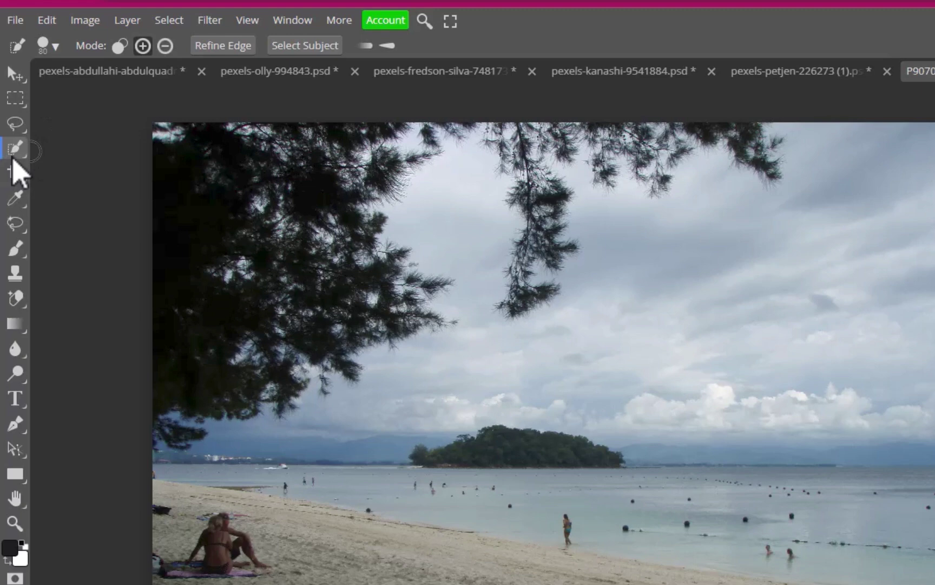
Switch to Object Selection and select the sea, beach and island.
right_click(16, 151)
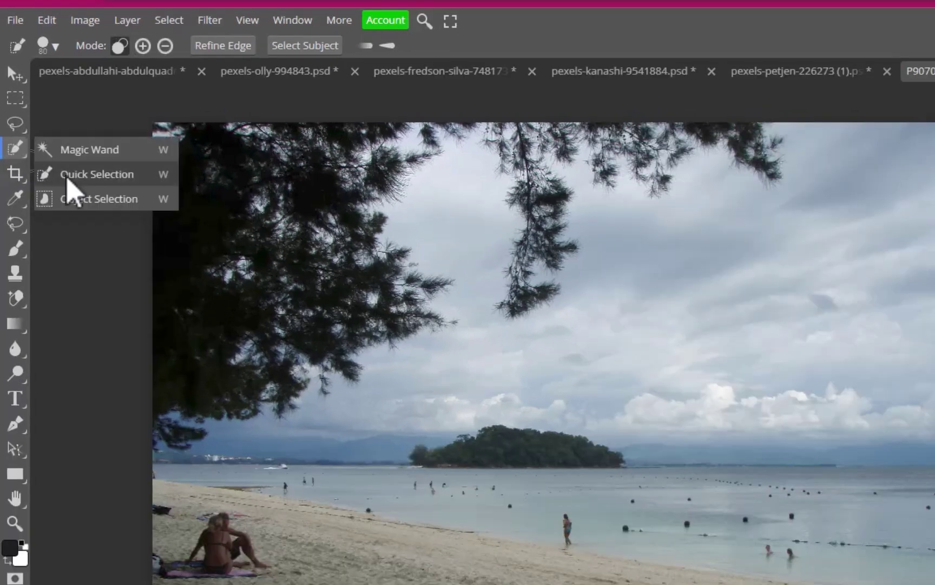
left_click(73, 198)
left_click_drag(146, 451, 931, 582)
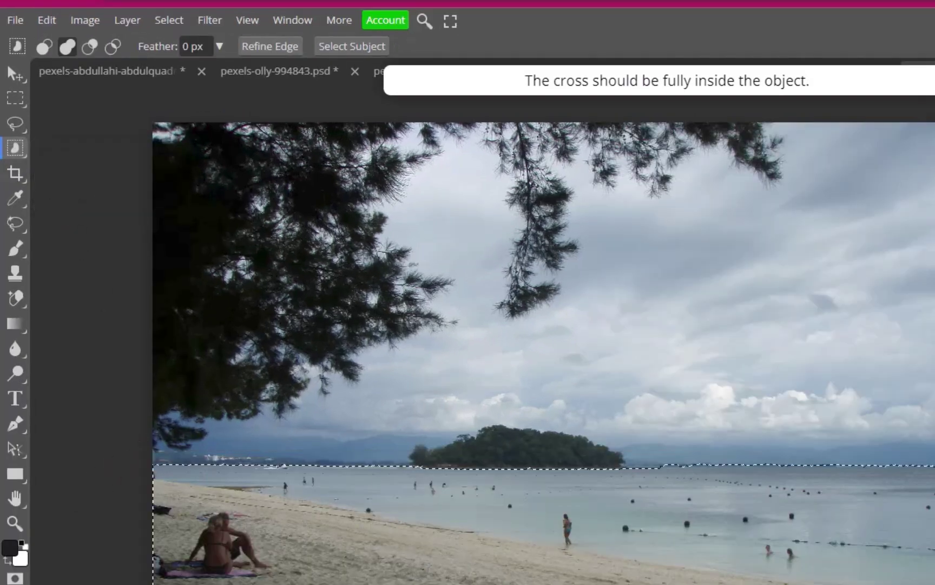
left_click_drag(393, 386, 636, 521)
Add the left tree, hanging branch, top branches and lower-left foliage to the selection.
left_click_drag(160, 126, 407, 446)
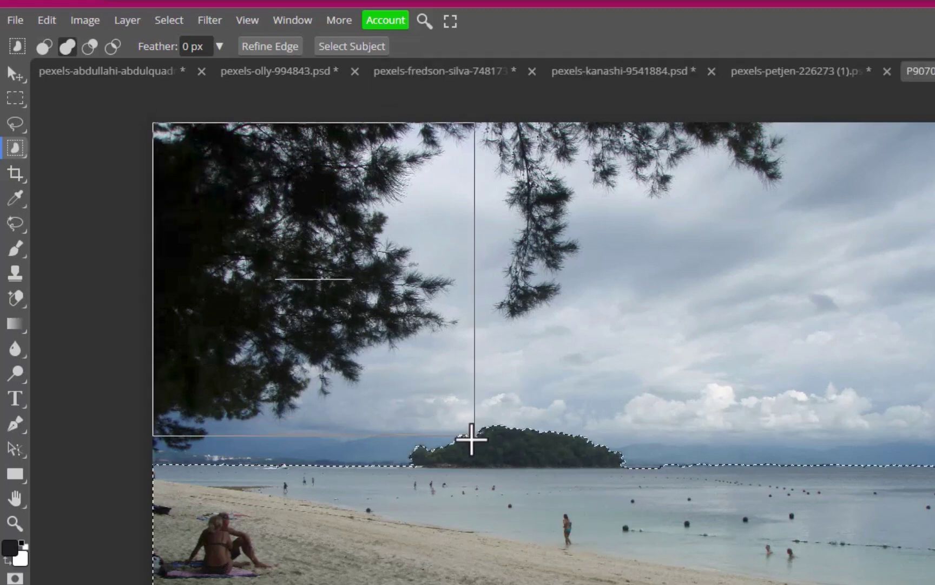
left_click_drag(432, 119, 618, 336)
left_click_drag(576, 115, 660, 188)
left_click_drag(687, 118, 800, 169)
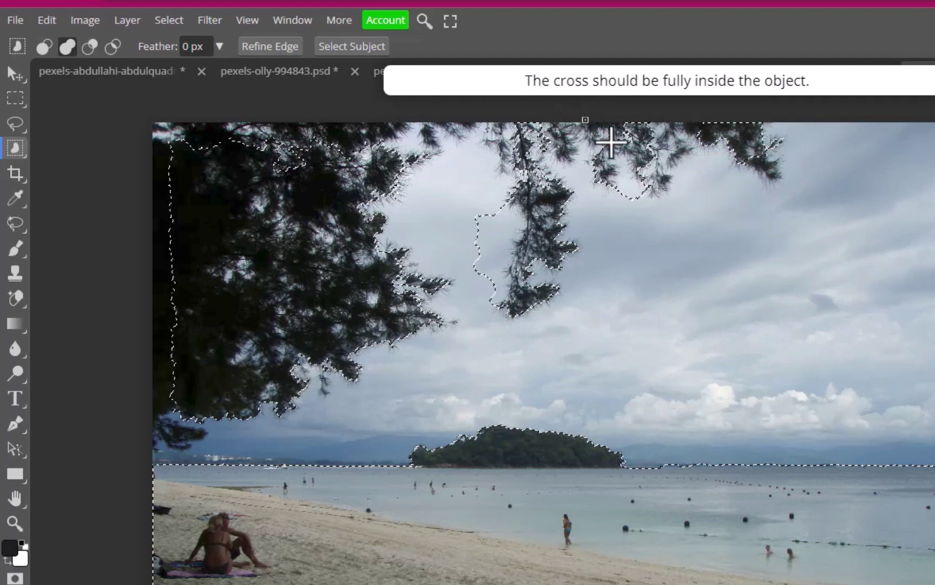
left_click_drag(302, 115, 389, 167)
left_click_drag(145, 142, 215, 409)
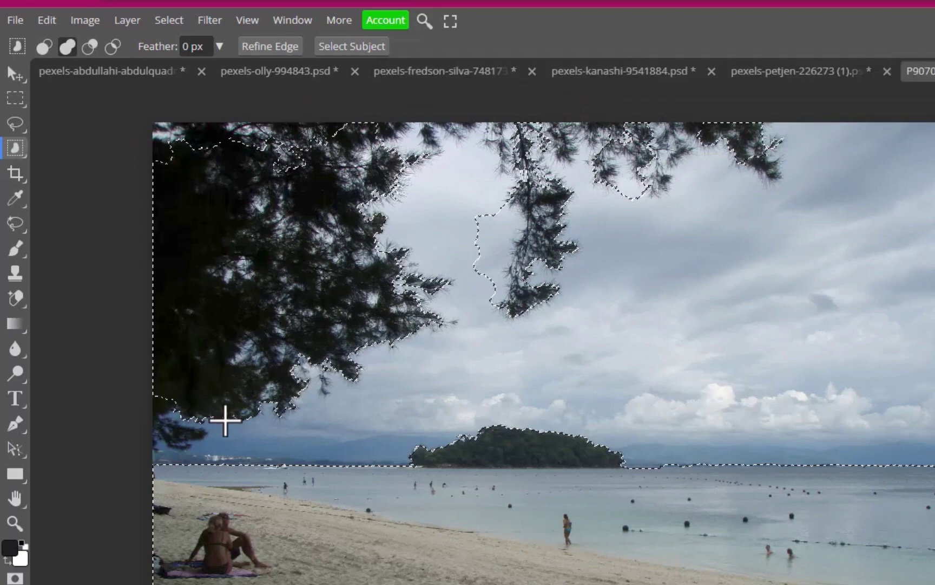
left_click_drag(133, 372, 197, 470)
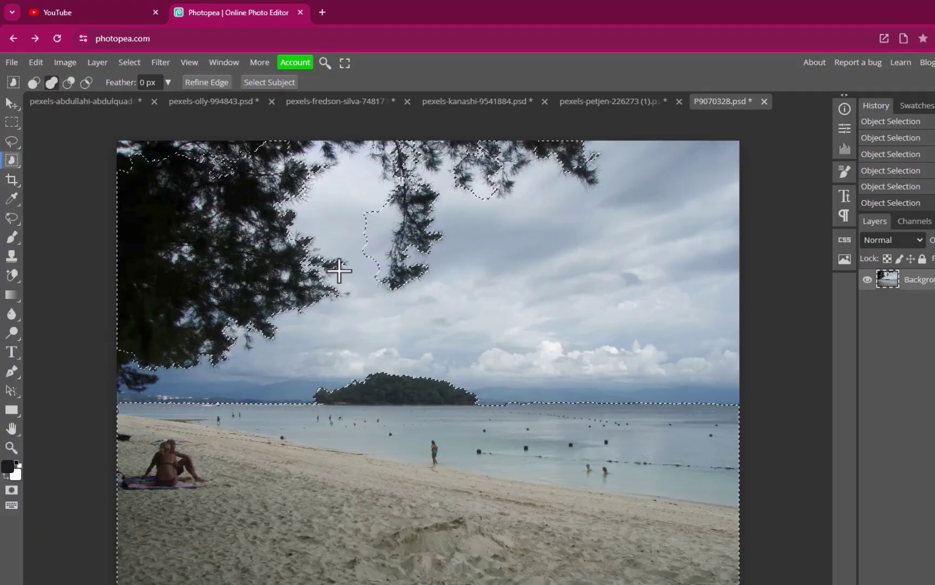
In Refine Edge, paint the bright cloud patches beside the branches out of the selection.
left_click(199, 82)
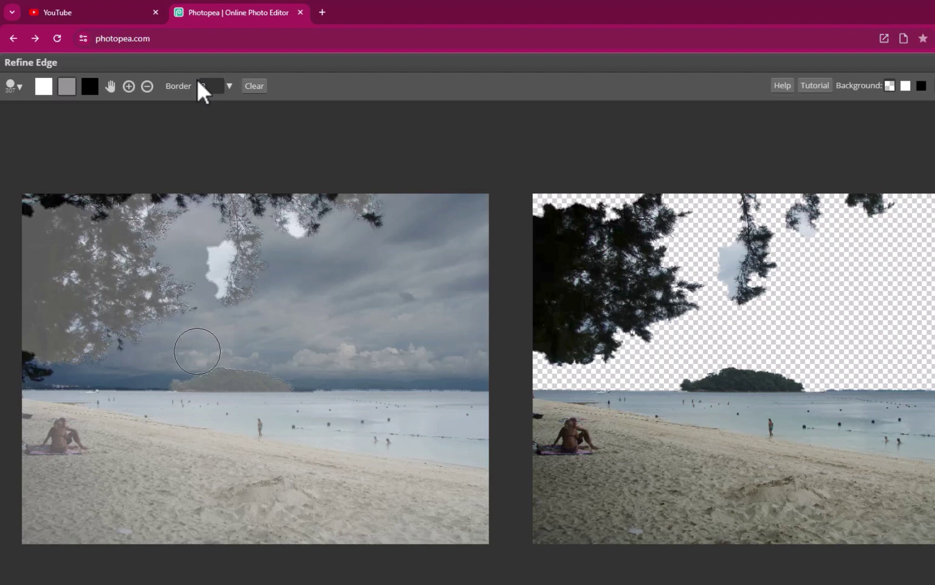
left_click(89, 87)
key("bracketleft")
key("bracketleft")
key("bracketleft")
key("bracketleft")
key("bracketleft")
key("bracketleft")
key("bracketleft")
key("bracketleft")
key("bracketleft")
mouse_move(212, 238)
left_mouse_down()
mouse_move(216, 290)
mouse_move(213, 246)
mouse_move(209, 281)
left_mouse_up()
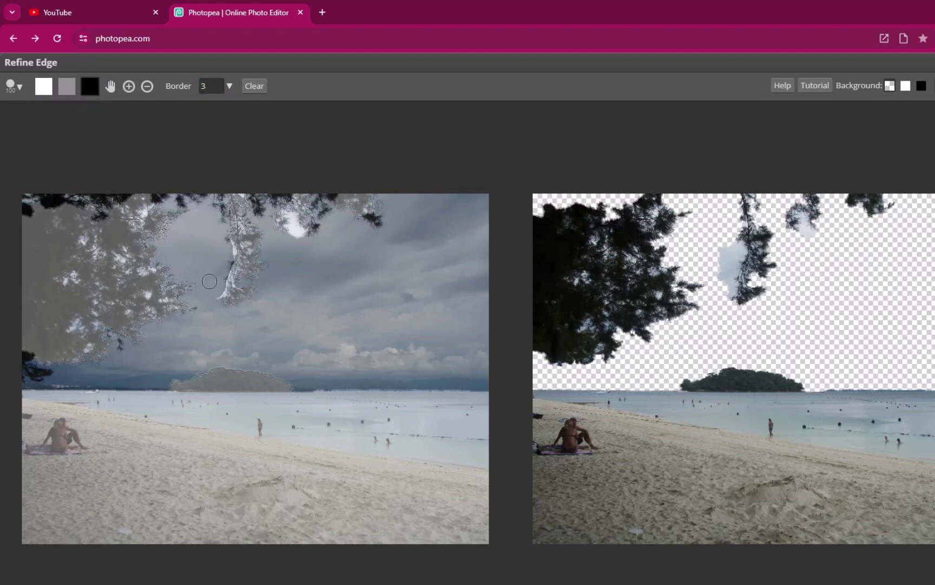
key("bracketleft")
key("bracketleft")
key("bracketleft")
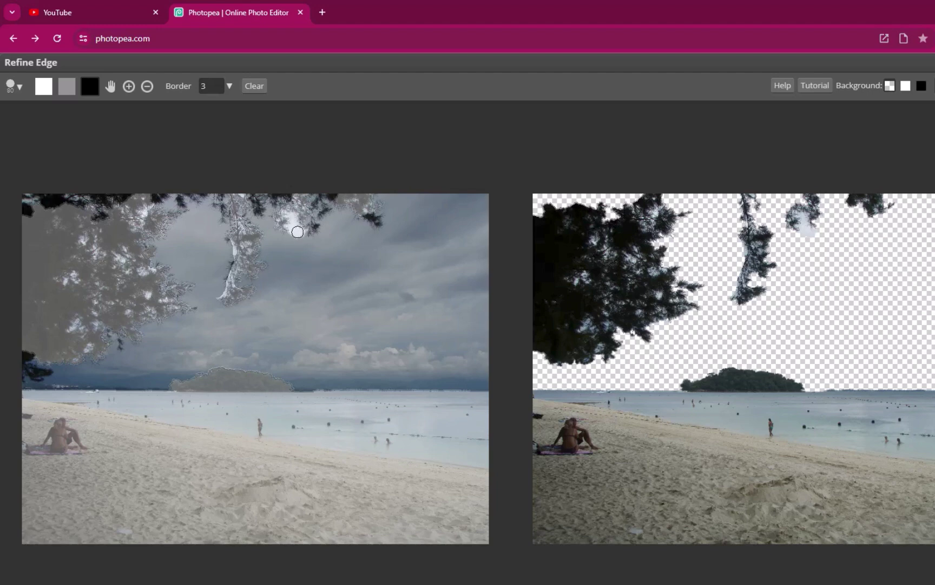
left_click_drag(290, 217, 301, 236)
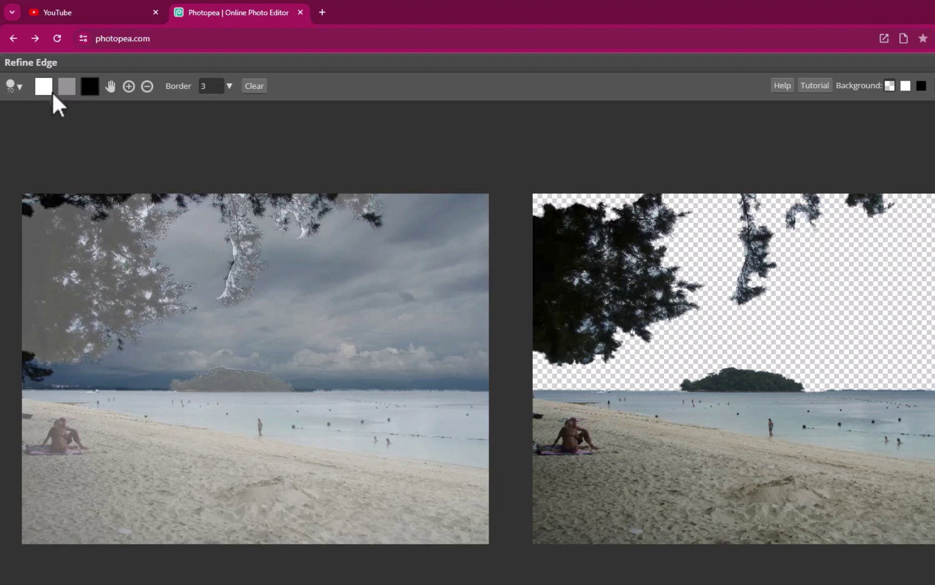
Paint the top-left tree edge and left-side foliage back into the selection.
left_click(51, 90)
left_click_drag(124, 200, 19, 206)
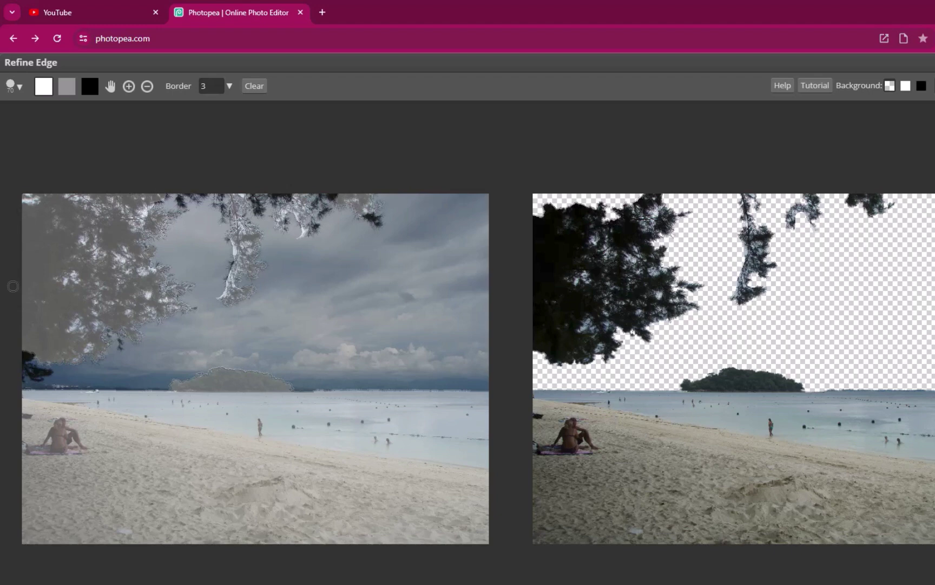
mouse_move(25, 348)
left_mouse_down()
mouse_move(23, 375)
mouse_move(42, 366)
left_mouse_up()
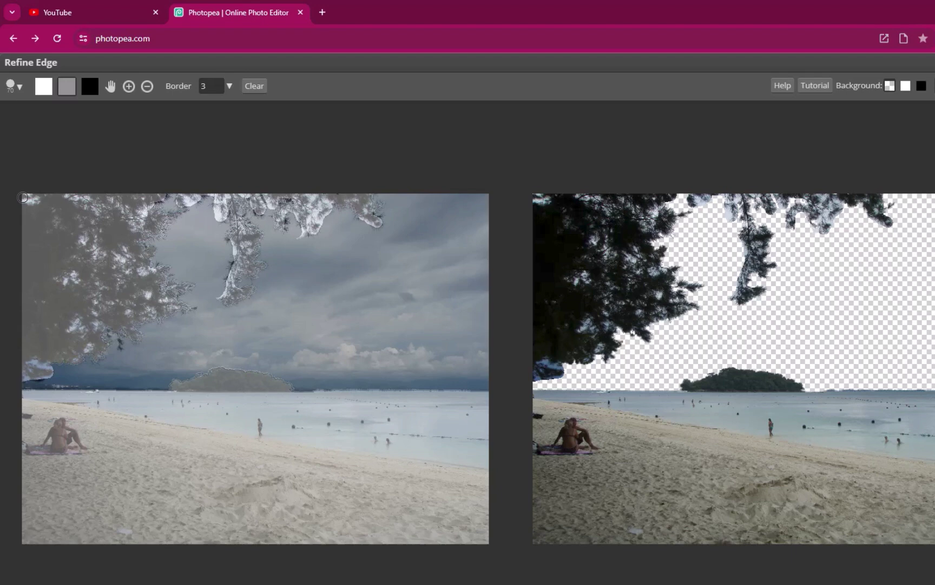
left_click_drag(21, 196, 40, 196)
mouse_move(21, 351)
left_mouse_down()
mouse_move(46, 368)
mouse_move(26, 374)
left_mouse_up()
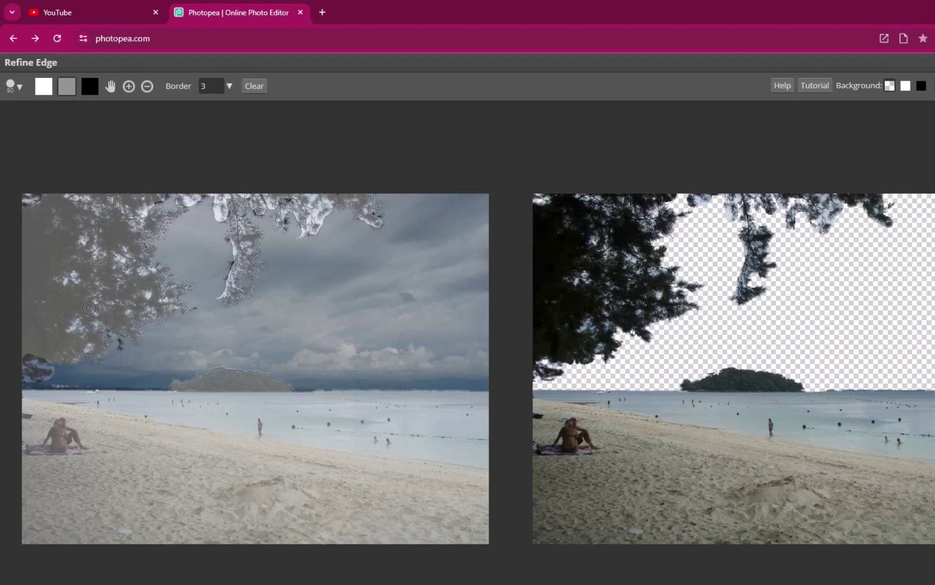
left_click_drag(80, 319, 69, 330)
mouse_move(116, 253)
left_mouse_down()
mouse_move(122, 267)
mouse_move(152, 270)
left_mouse_up()
With a larger brush, refine edges along the branch and the left tree's foliage gaps.
key("bracketright")
key("bracketright")
key("bracketright")
key("bracketright")
mouse_move(214, 201)
left_mouse_down()
mouse_move(229, 272)
mouse_move(243, 276)
mouse_move(275, 206)
mouse_move(305, 231)
mouse_move(379, 222)
left_mouse_up()
left_click(68, 198)
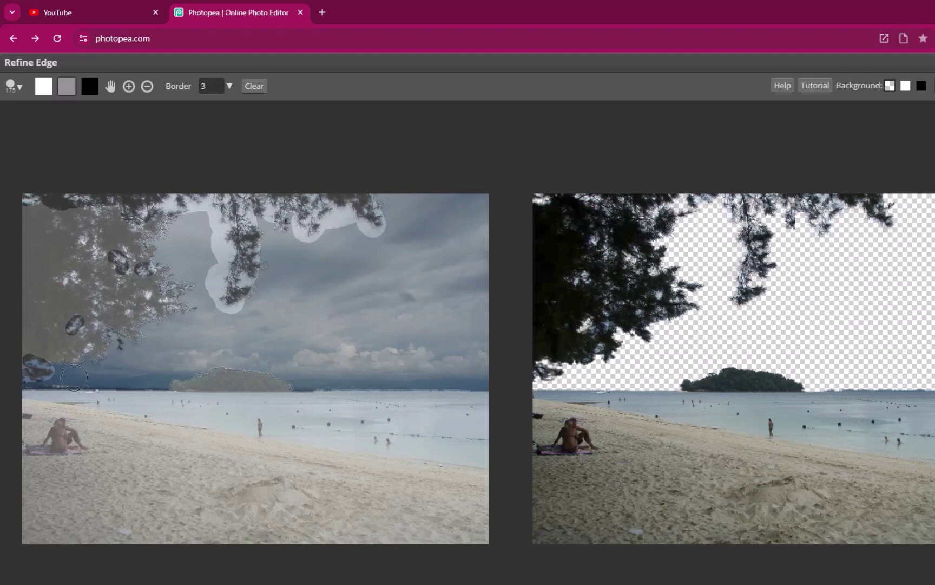
left_click_drag(79, 357, 97, 292)
left_click_drag(187, 306, 128, 313)
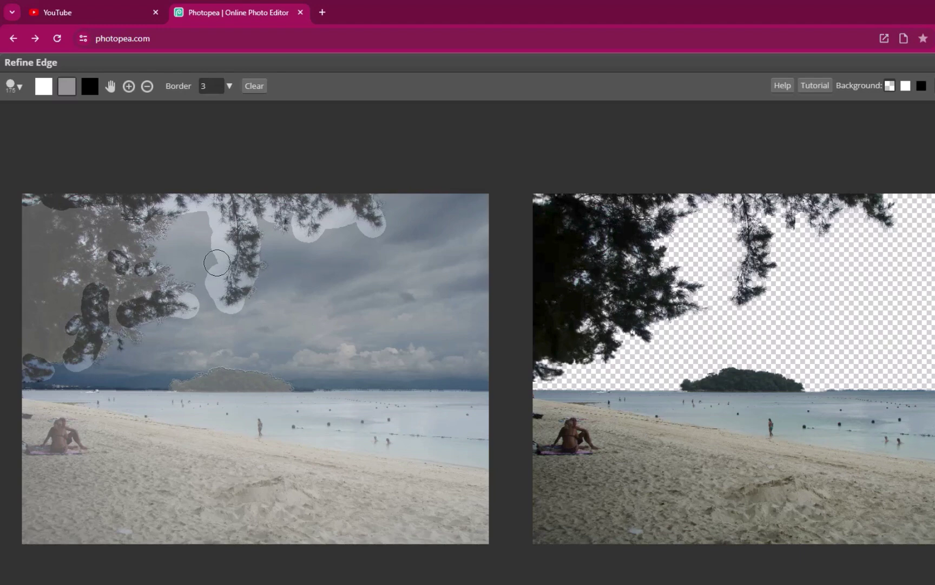
left_click(119, 286)
left_click(81, 223)
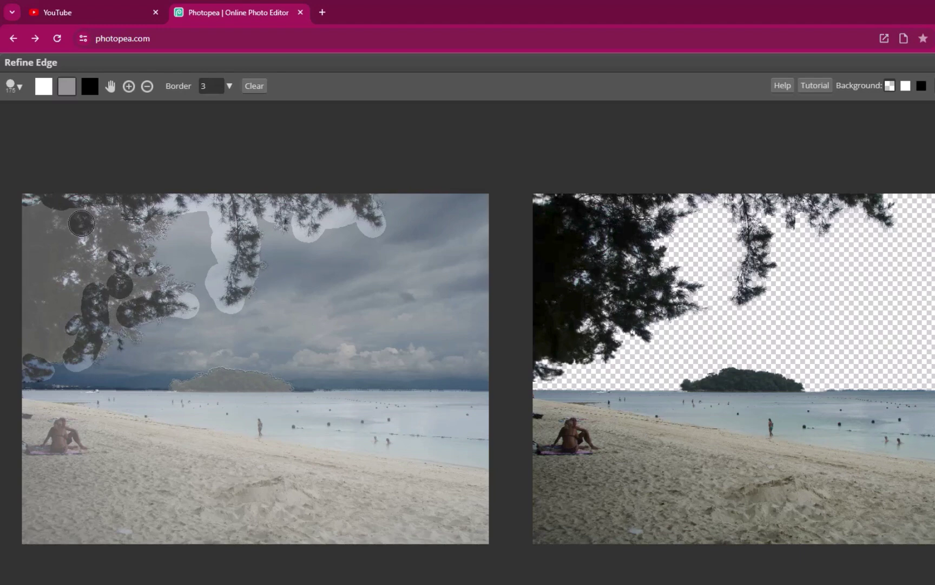
left_click(52, 224)
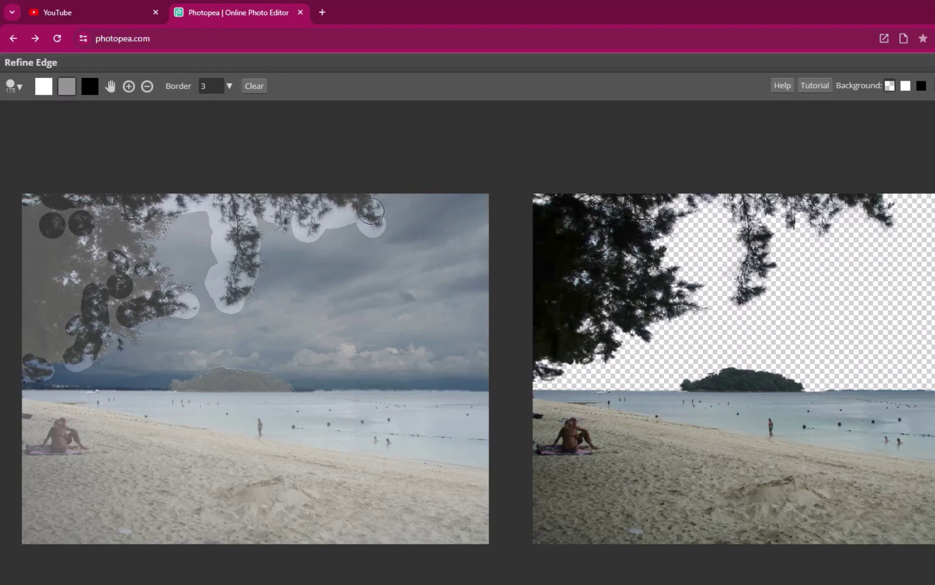
Refine the island's top edge at brush size 90, then subject-mask the chairs and seagull.
key("bracketleft")
key("bracketleft")
key("bracketleft")
left_click_drag(292, 377, 222, 369)
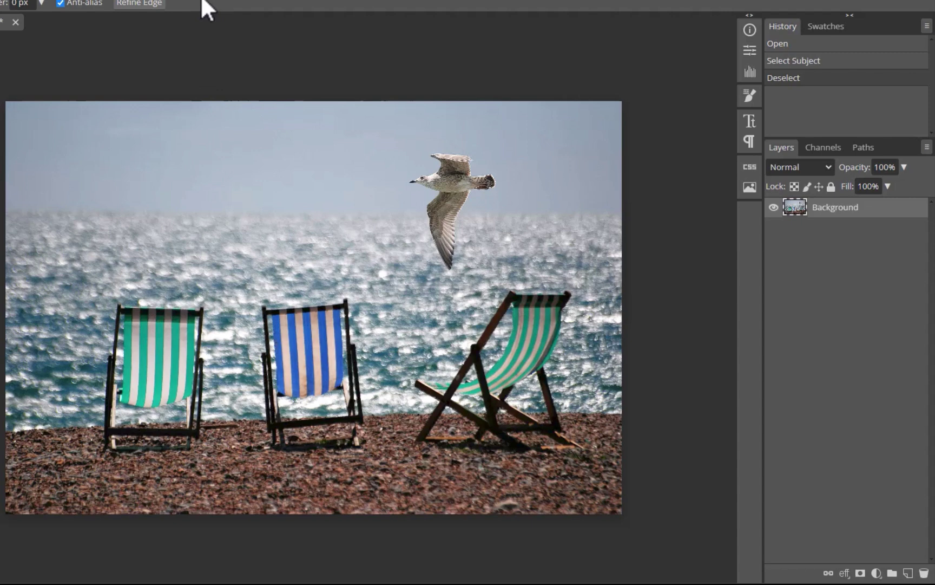
left_click(11, 0)
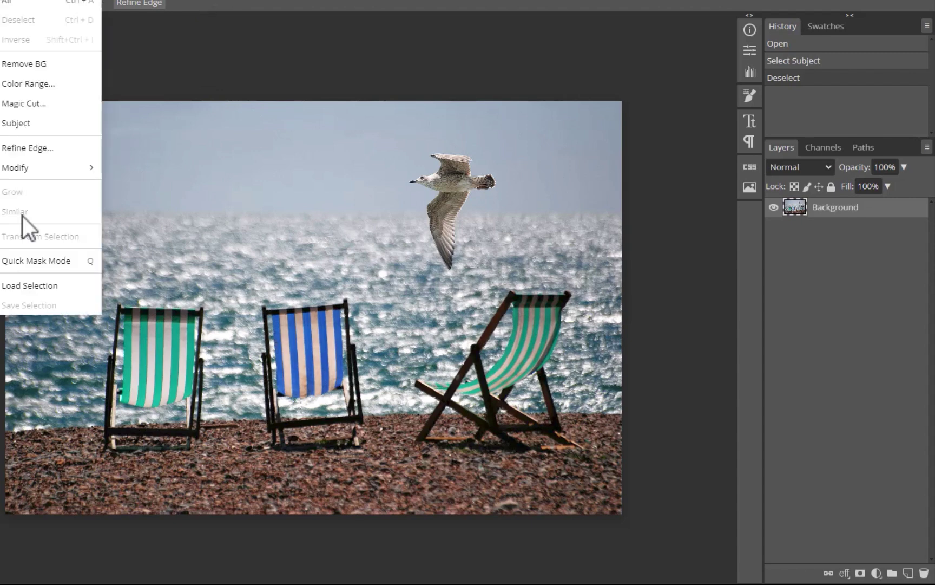
left_click(28, 128)
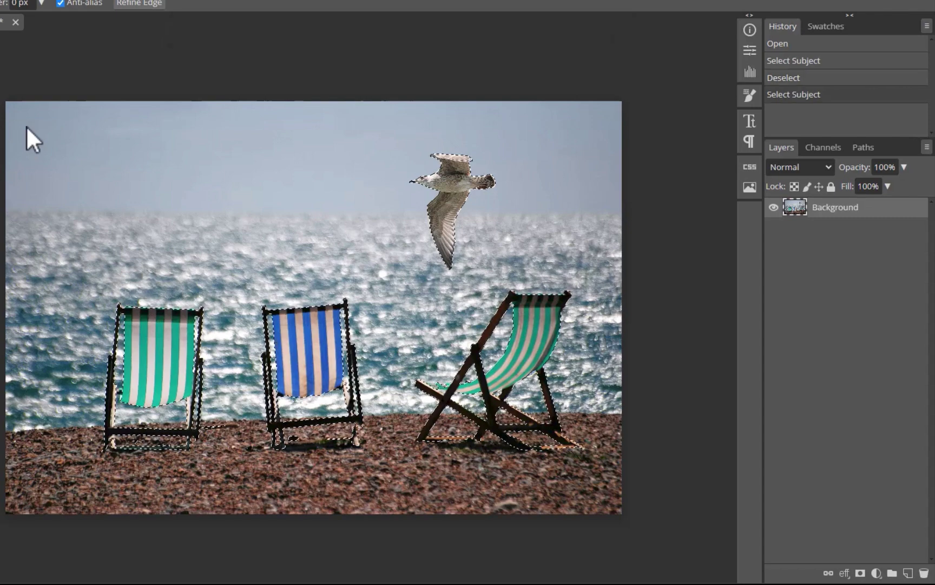
left_click(860, 573)
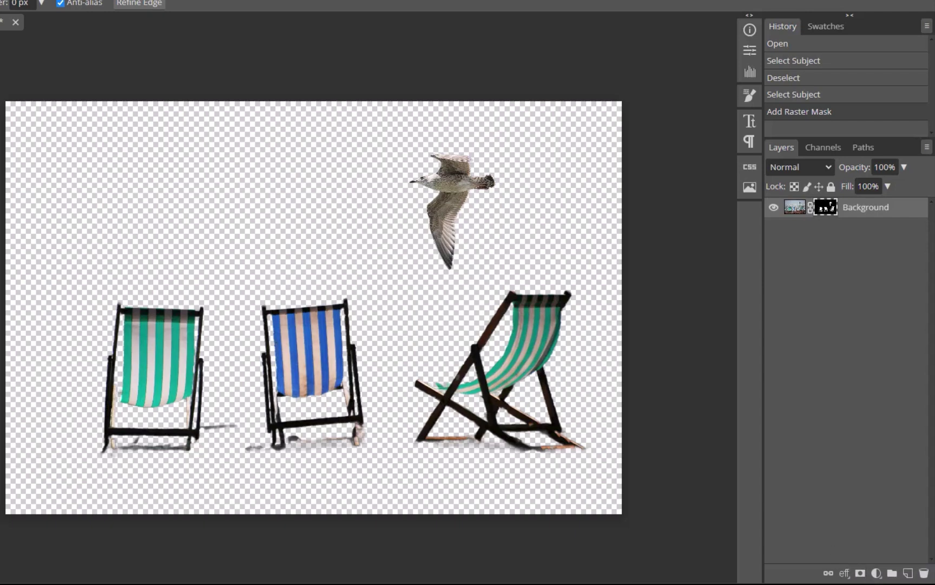
Mask away the teal background behind the woman and the yellow field behind the next woman.
key("b")
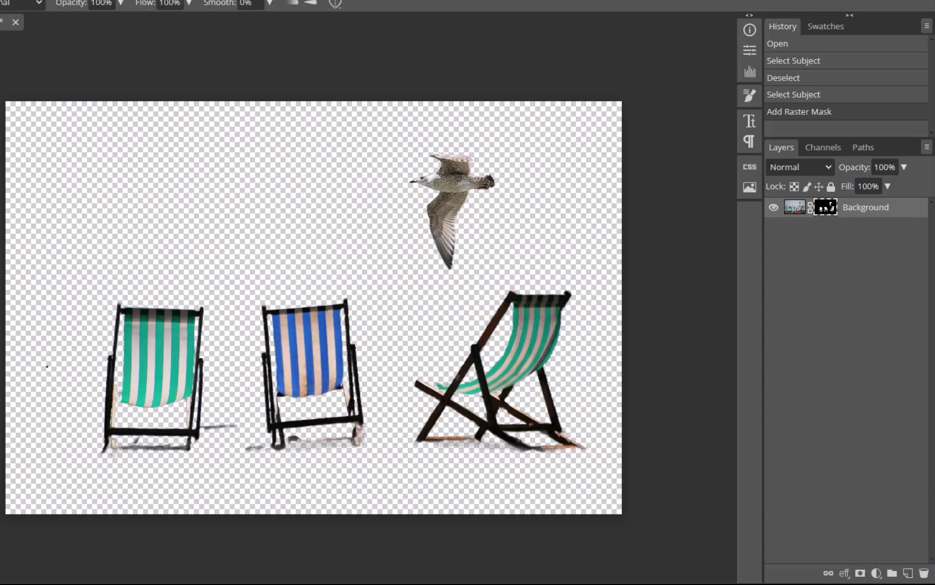
key("bracketright")
key("bracketright")
key("bracketright")
key("bracketright")
key("bracketright")
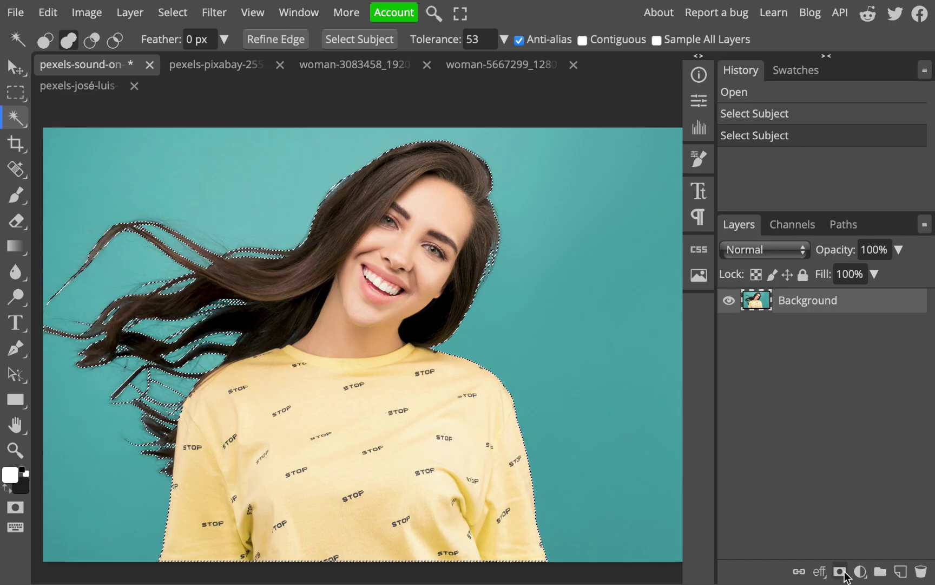
left_click(840, 571)
left_click(227, 64)
left_click(357, 39)
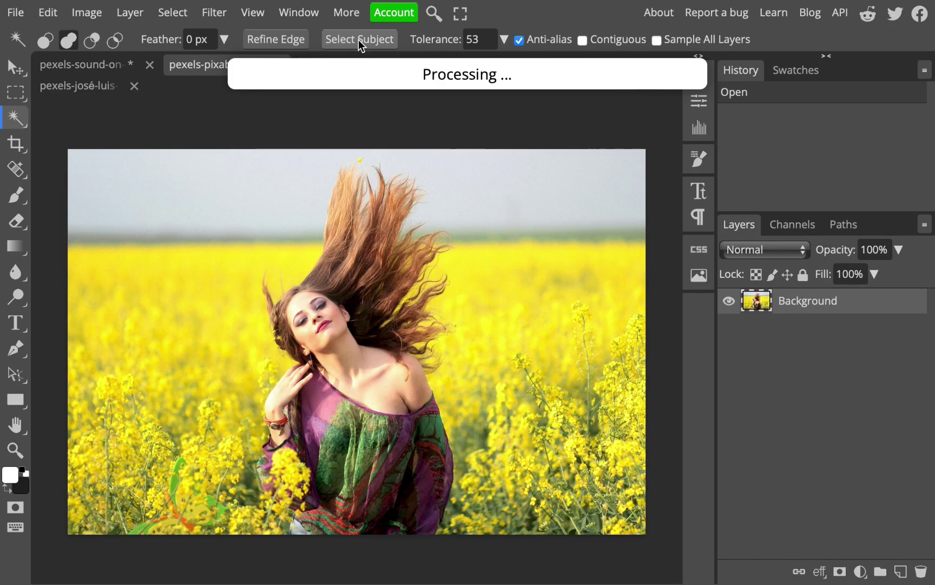
left_click(839, 571)
Select Subject and mask out the backgrounds of the next portrait and the curly-haired woman.
left_click(347, 64)
left_click(366, 39)
left_click(365, 39)
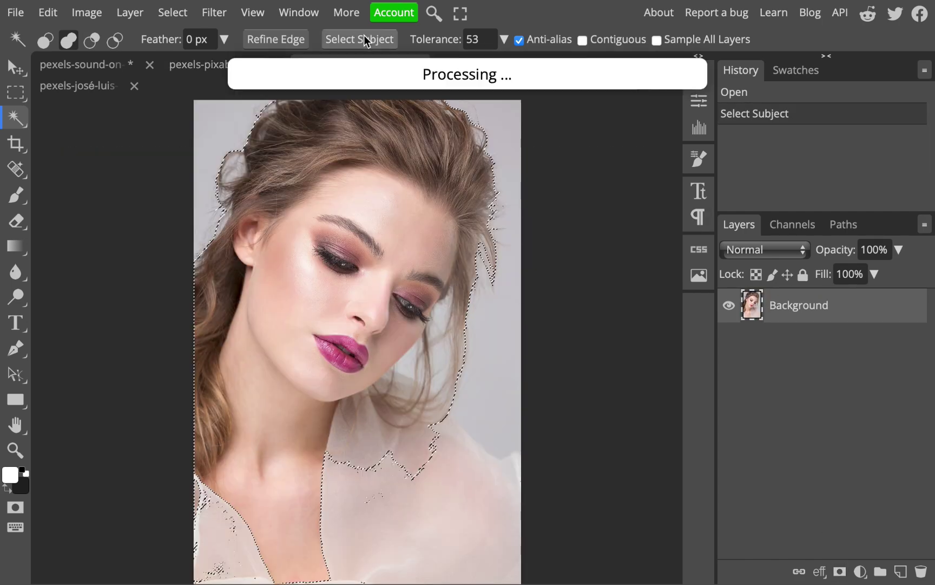
left_click(840, 572)
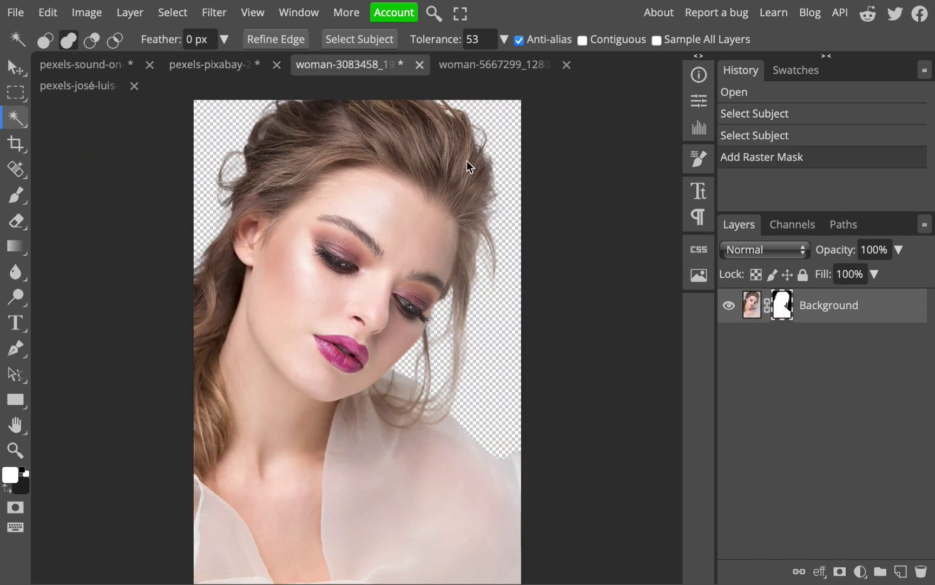
left_click(489, 65)
left_click(361, 40)
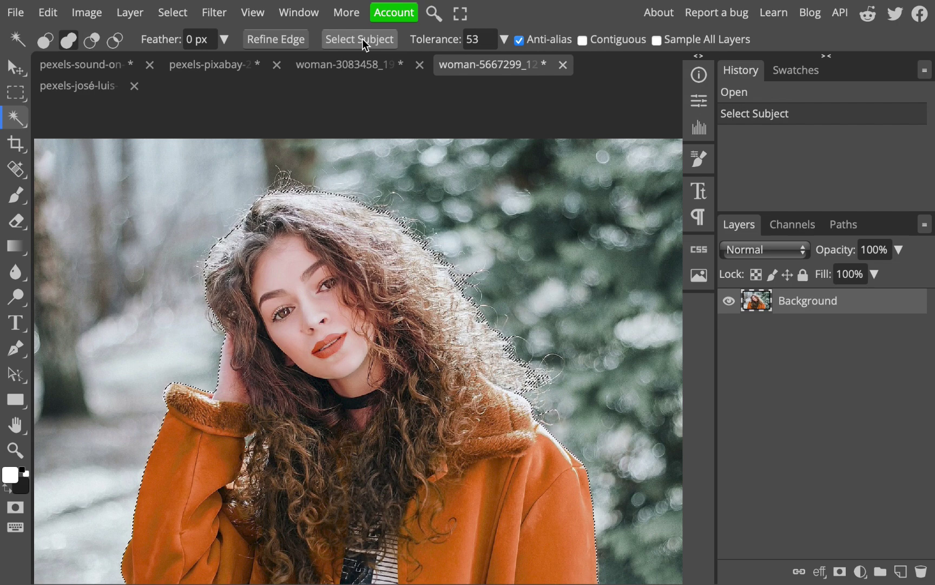
left_click(839, 571)
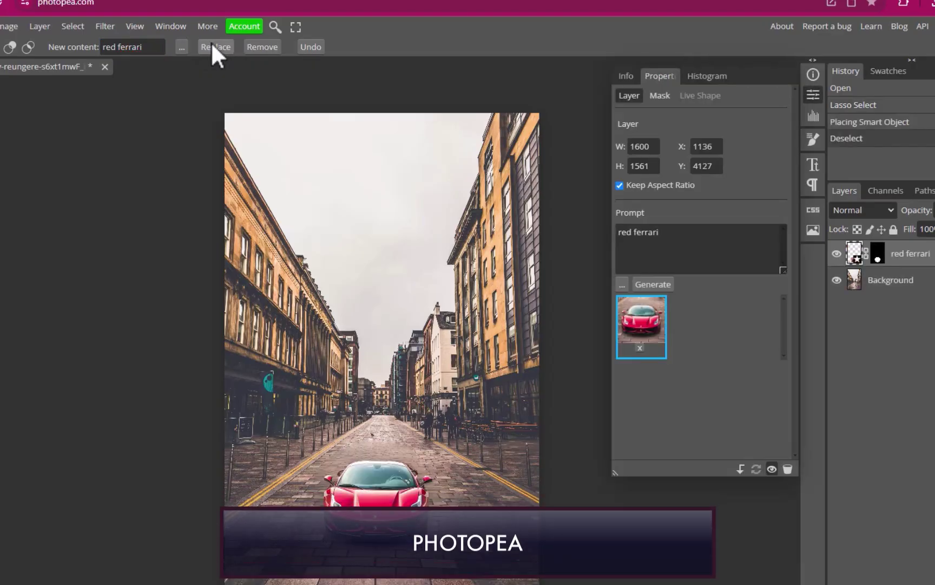
Generate another 'red ferrari' variant to replace the first car.
left_click(210, 46)
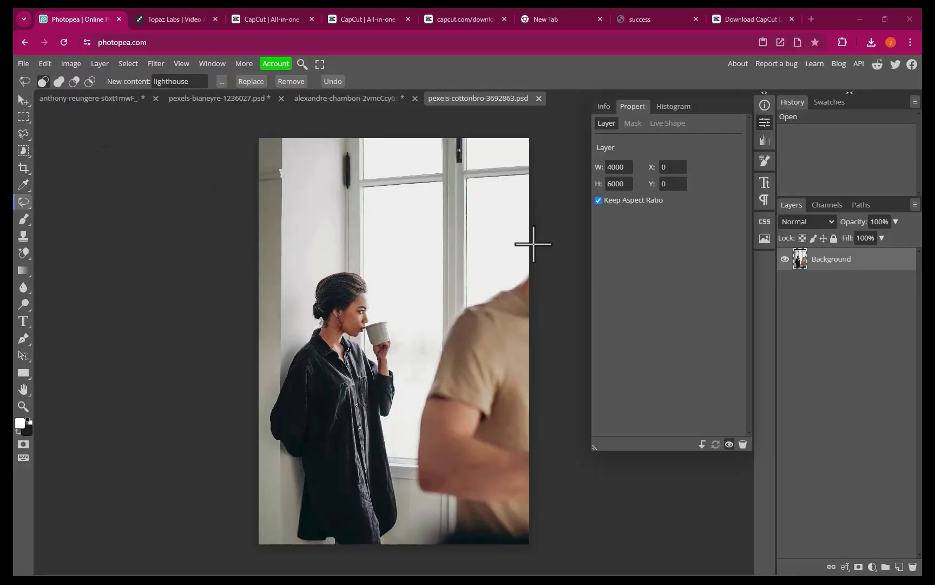
Lasso and remove the man at the right edge and another leftover area.
mouse_move(533, 234)
left_mouse_down()
mouse_move(506, 253)
mouse_move(435, 318)
mouse_move(415, 381)
mouse_move(406, 446)
mouse_move(412, 505)
mouse_move(483, 543)
mouse_move(522, 540)
mouse_move(563, 386)
mouse_move(525, 244)
left_mouse_up()
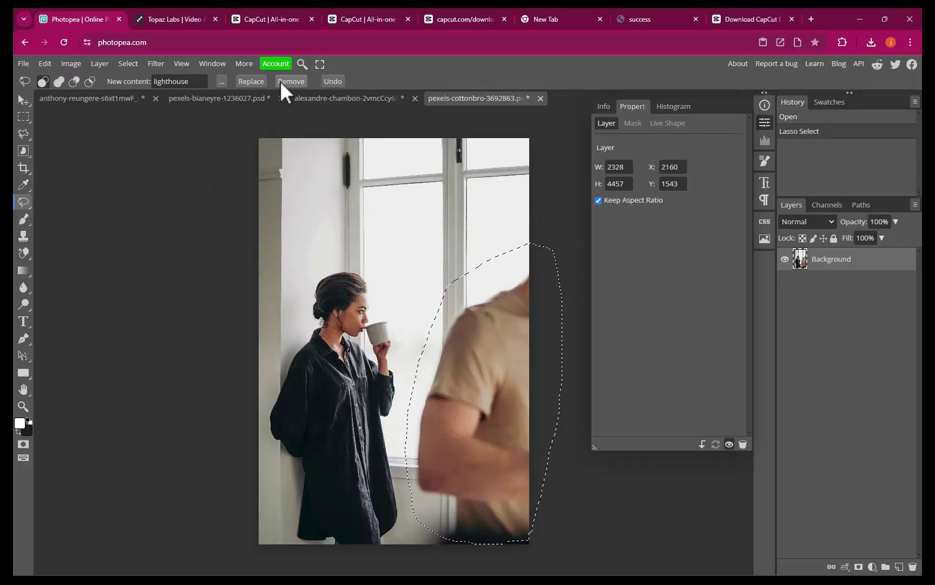
left_click(291, 82)
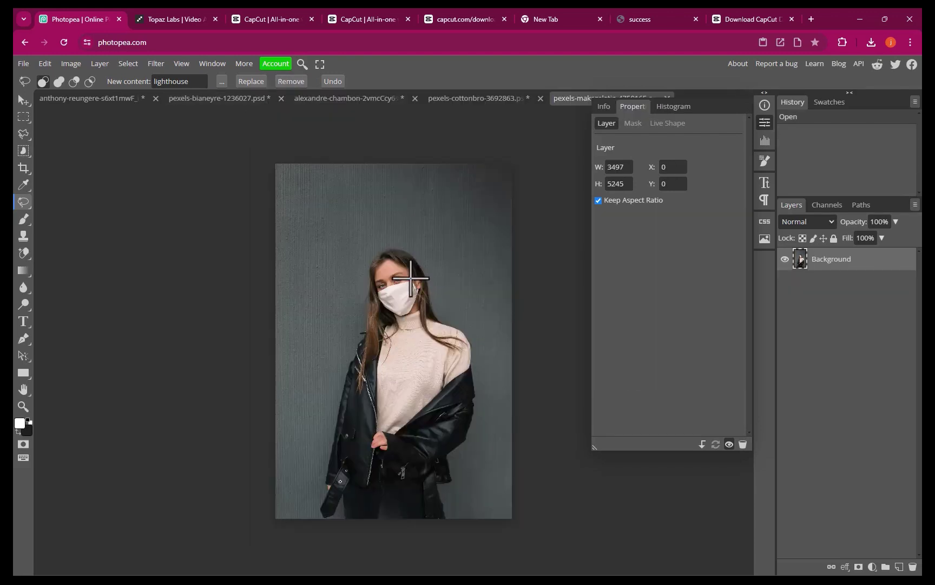
mouse_move(411, 278)
left_mouse_down()
mouse_move(378, 295)
mouse_move(392, 313)
mouse_move(415, 312)
mouse_move(417, 280)
left_mouse_up()
left_click(287, 84)
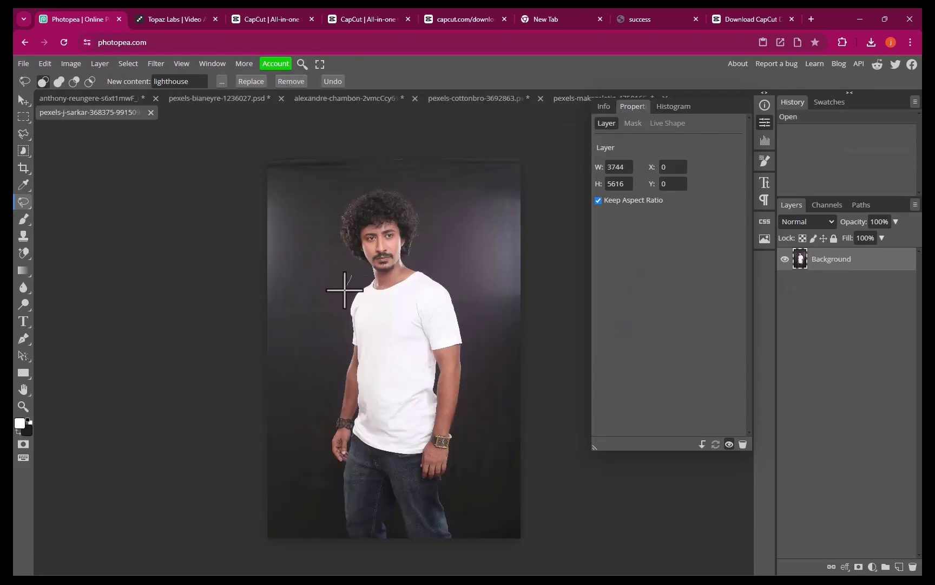
Lasso the white T-shirt and replace it with 'red shirt with color'.
mouse_move(352, 276)
left_mouse_down()
mouse_move(348, 436)
mouse_move(375, 463)
mouse_move(419, 463)
mouse_move(473, 317)
mouse_move(407, 262)
mouse_move(347, 277)
left_mouse_up()
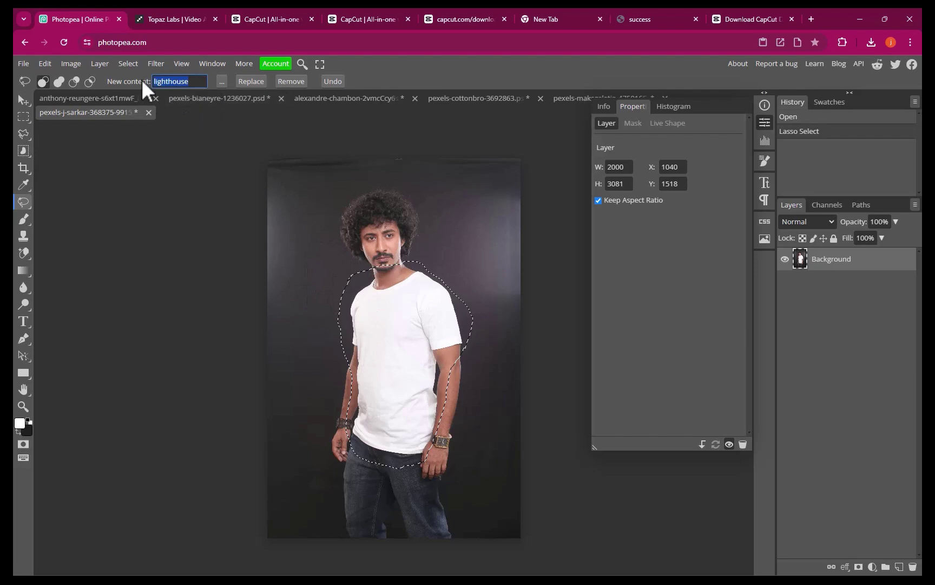
type("red shirt with color")
left_click(252, 83)
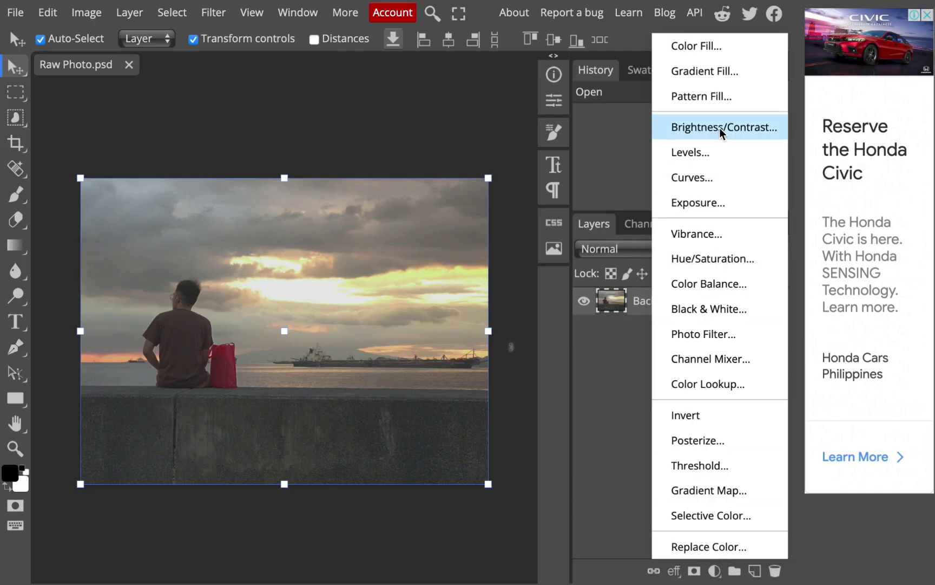
Try a Brightness/Contrast adjustment, then delete its mask and the Brightness/Contrast 1 layer.
left_click(720, 131)
left_click_drag(412, 186, 454, 190)
key("Delete")
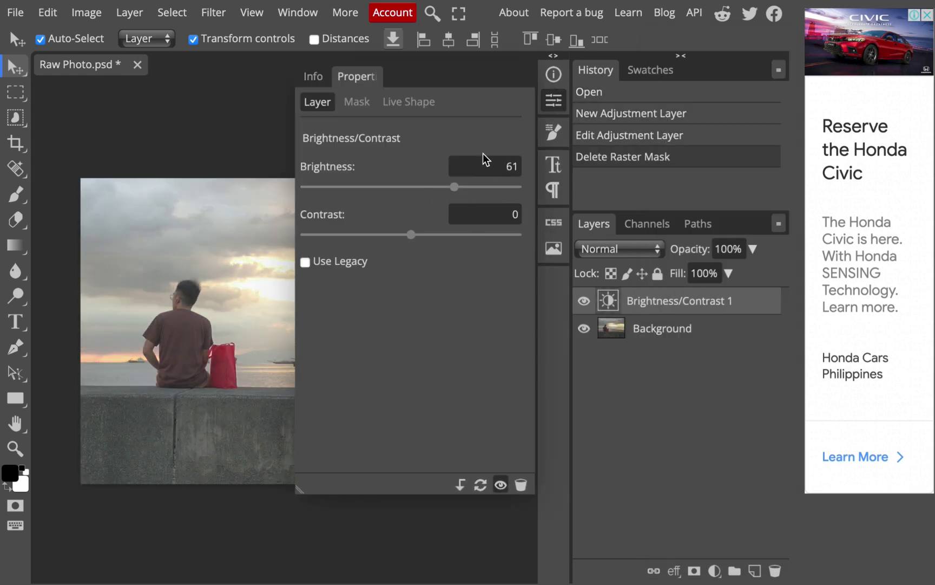
left_click(316, 79)
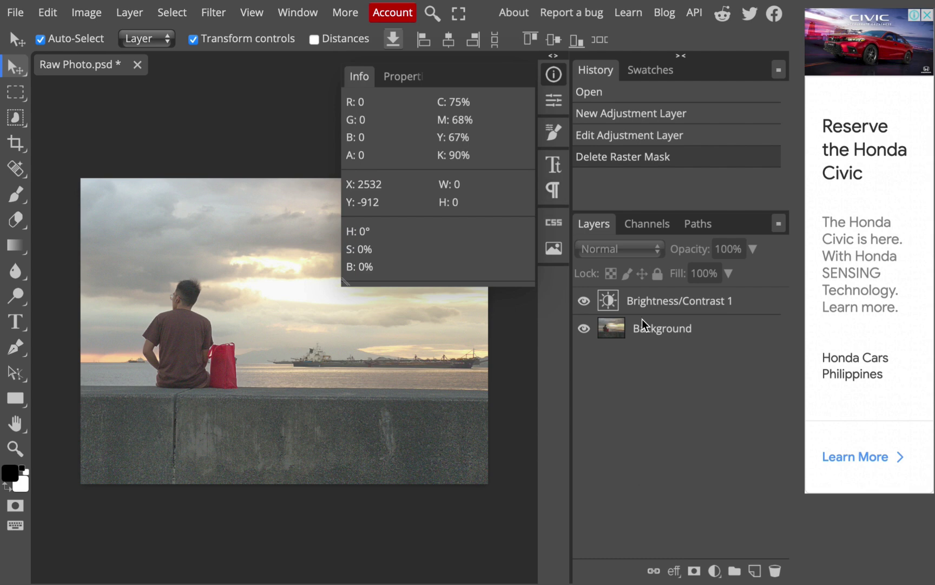
left_click(625, 335)
left_click(611, 329)
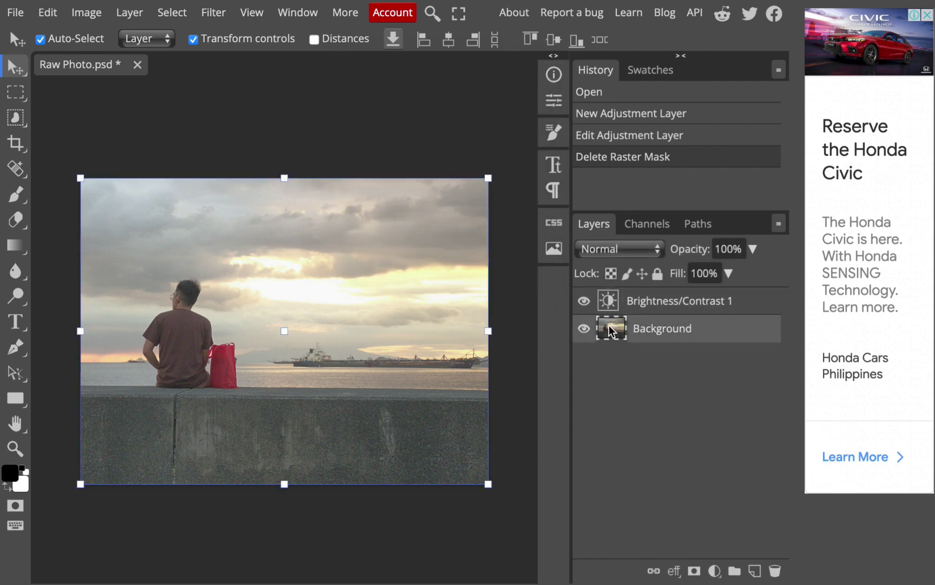
left_click(665, 301)
key("Delete")
Add a Curves adjustment layer and drag two points into a brightening S-curve.
left_click(714, 571)
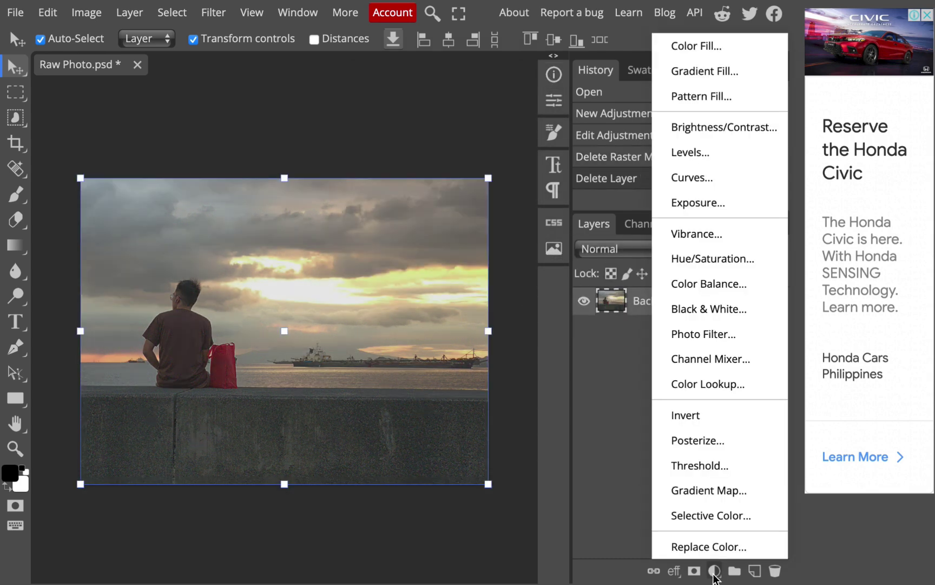
left_click(714, 177)
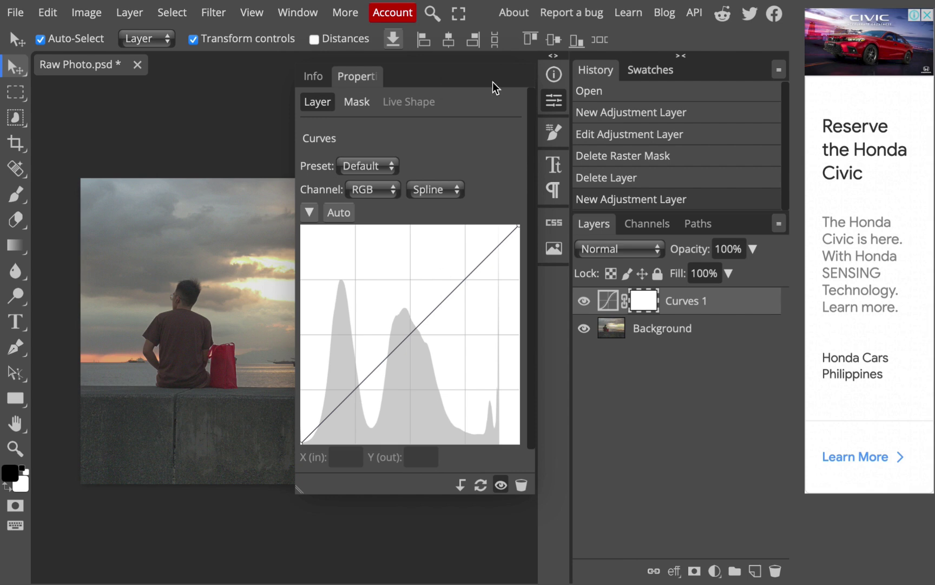
left_click_drag(440, 303, 421, 285)
mouse_move(358, 373)
left_mouse_down()
mouse_move(355, 366)
mouse_move(367, 377)
left_mouse_up()
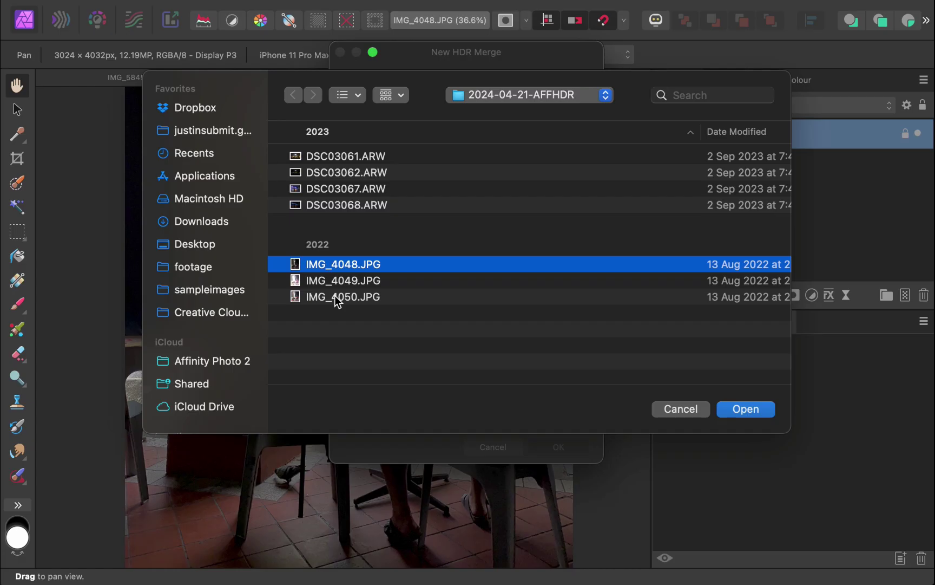
In Affinity Photo, merge IMG_4048 and IMG_4050 into an HDR image.
left_click(313, 297, "super")
left_click(756, 409)
left_click(558, 447)
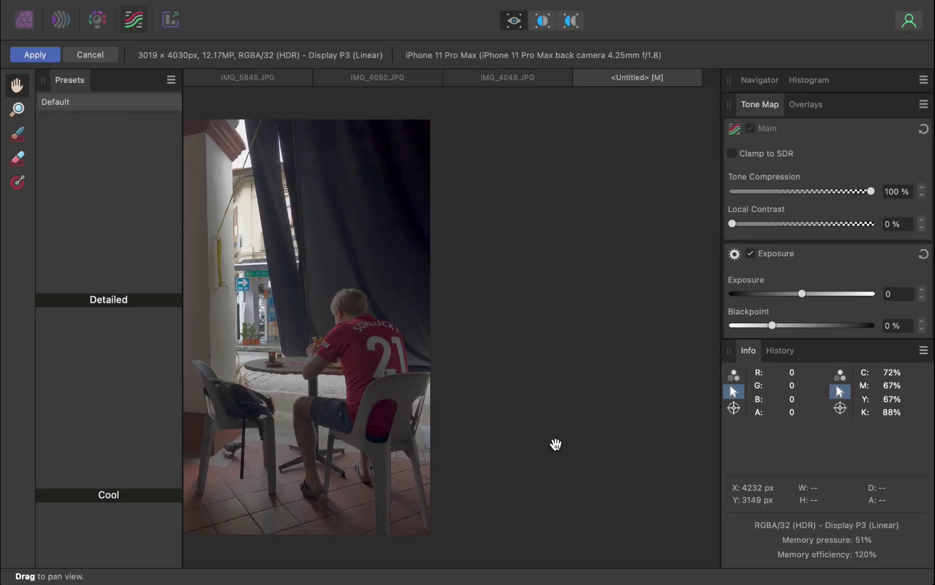
Add a luminosity range mask nested inside the trees layer's Compound Mask and preview it.
scroll(411, 393, "up", 5)
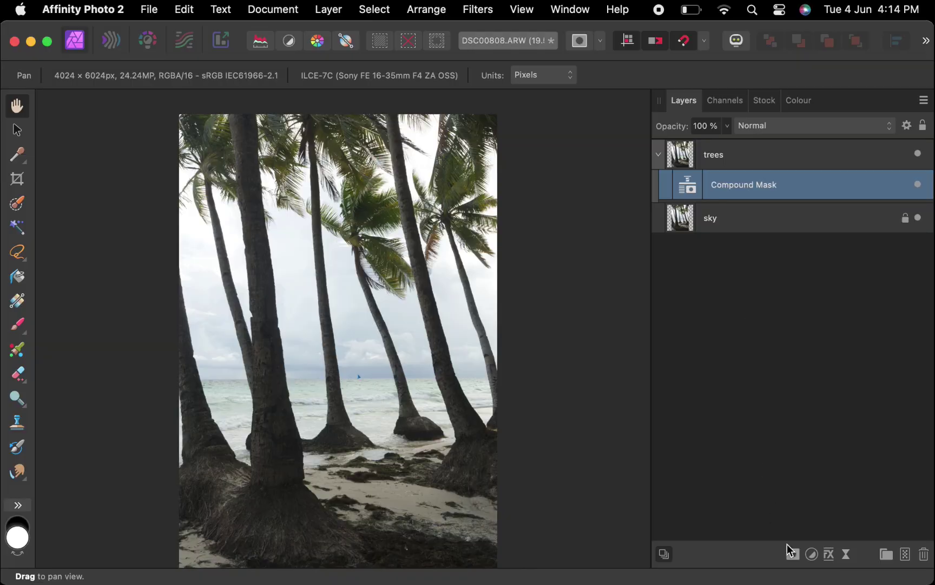
left_click(792, 551)
left_click(808, 503)
left_click_drag(714, 161, 710, 219)
left_click_drag(571, 212, 868, 255)
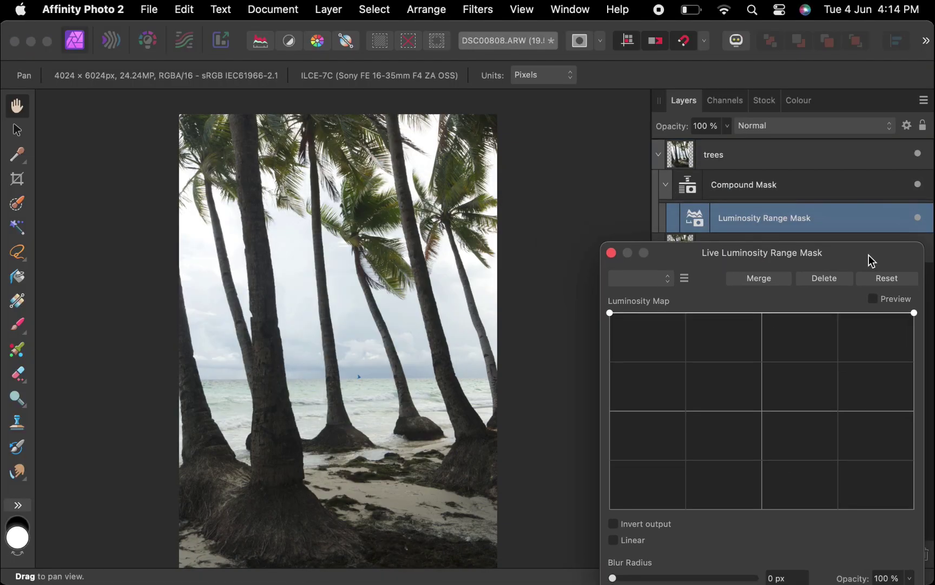
left_click(876, 294)
Invert the luminosity map and reshape its curve so the shadowed trees stay visible.
left_click_drag(915, 308, 927, 517)
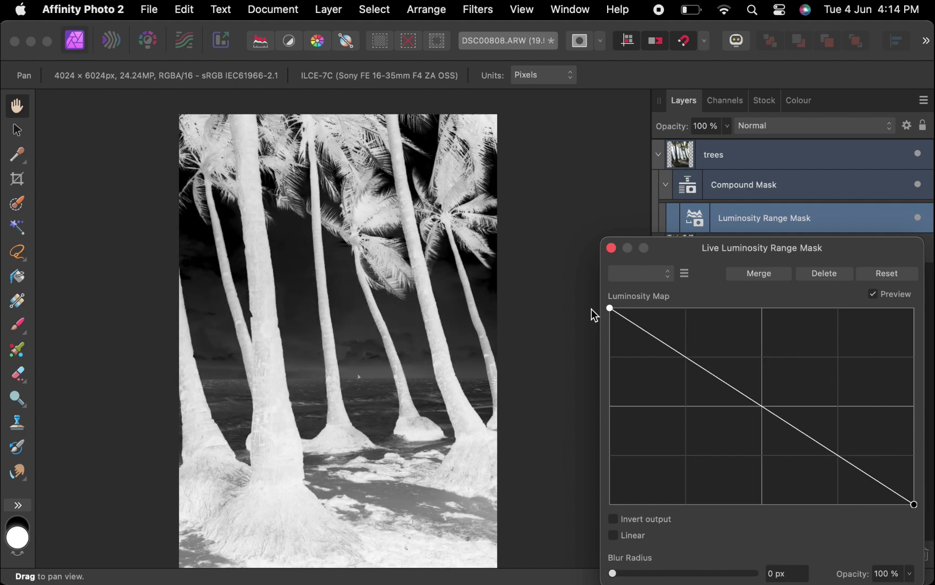
left_click_drag(671, 347, 689, 319)
scroll(246, 151, "up", 5)
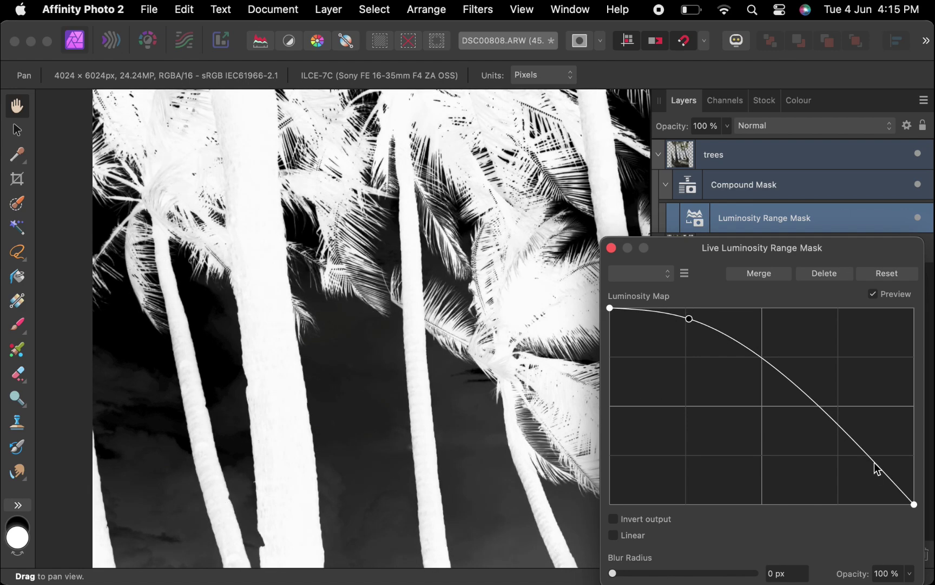
left_click_drag(877, 468, 866, 465)
scroll(521, 458, "down", 2)
scroll(522, 461, "up", 2)
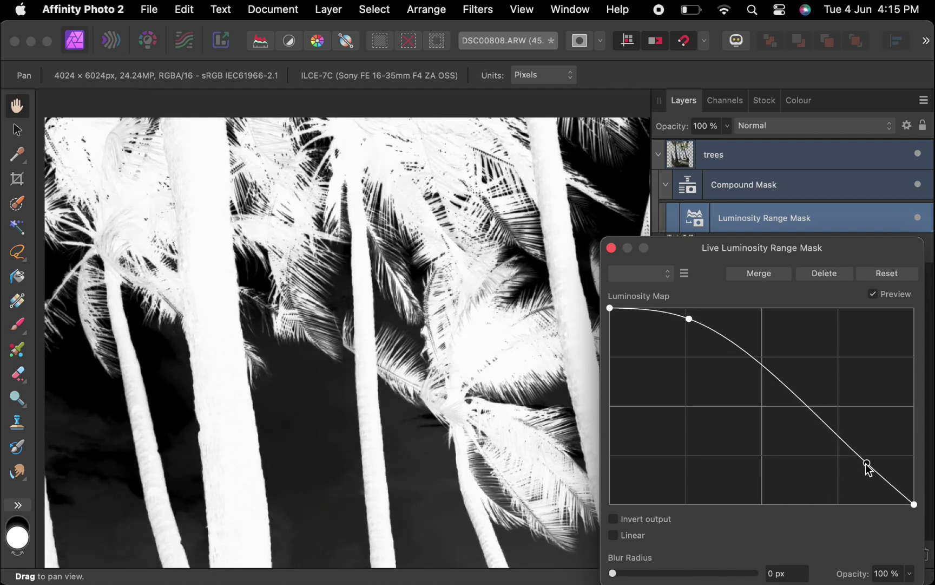
mouse_move(737, 342)
left_mouse_down()
mouse_move(735, 355)
mouse_move(744, 348)
left_mouse_up()
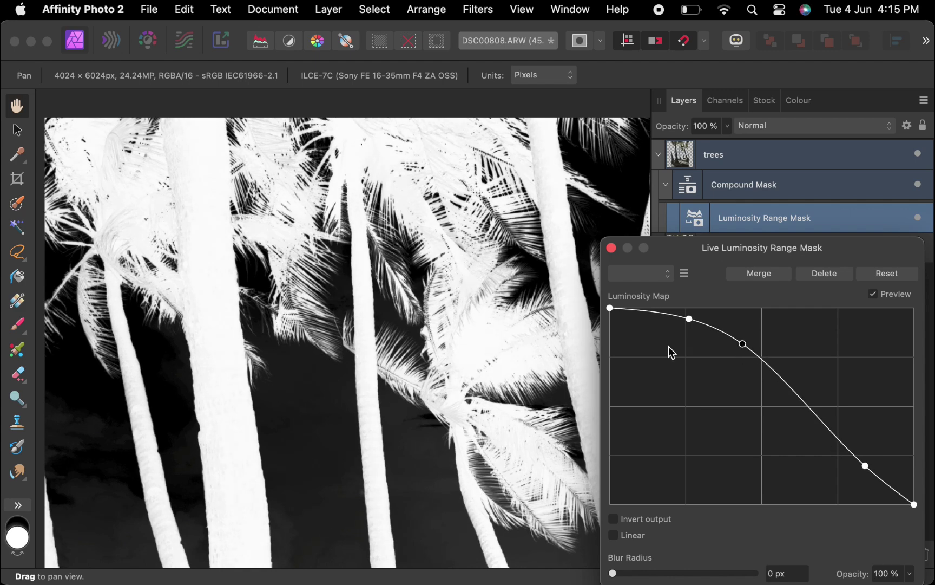
Close the luminosity range mask settings and zoom out on the canvas.
left_click(611, 247)
scroll(469, 334, "down", 3)
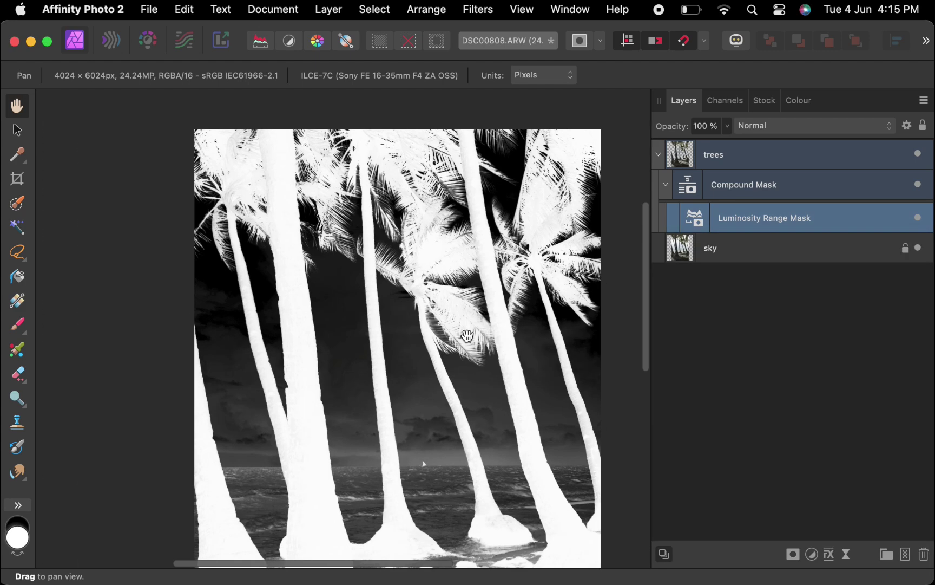
scroll(467, 335, "down", 3)
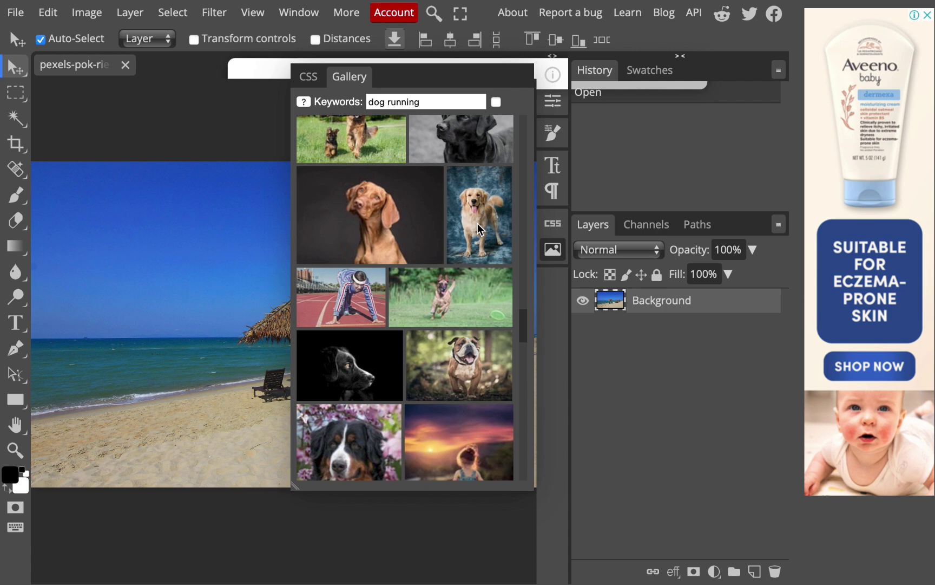
Place the golden retriever photo over the beach, enlarged to about 130% and moved up.
left_click(477, 228)
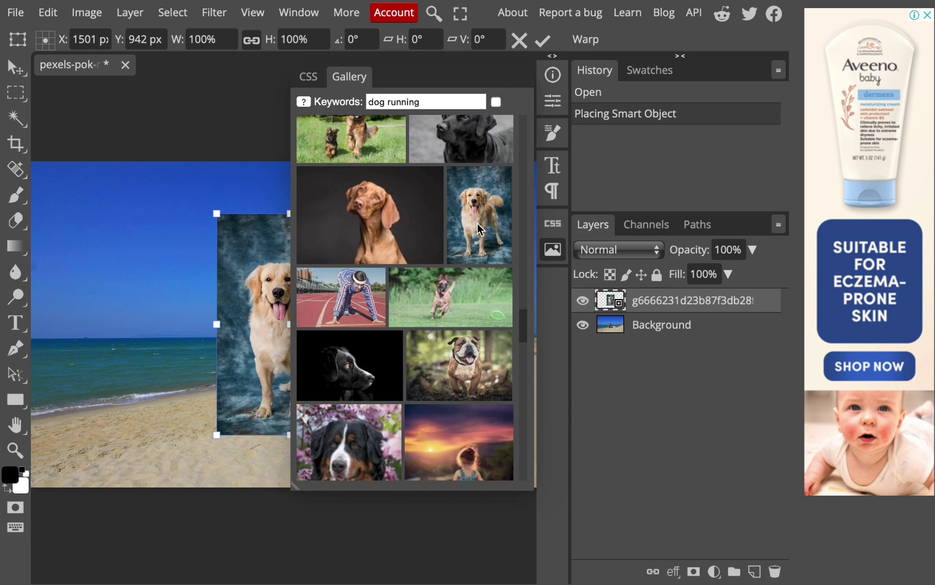
left_click(552, 249)
left_click_drag(363, 434, 407, 501)
left_click_drag(379, 325, 379, 296)
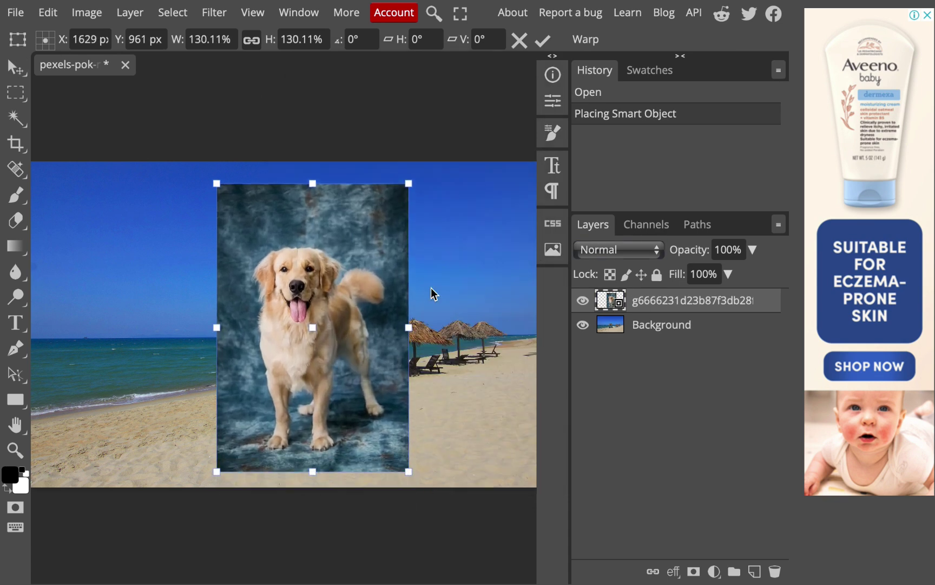
left_click(20, 172)
Select the dog with Object Selection and refine its edges into a raster mask.
left_click(17, 117)
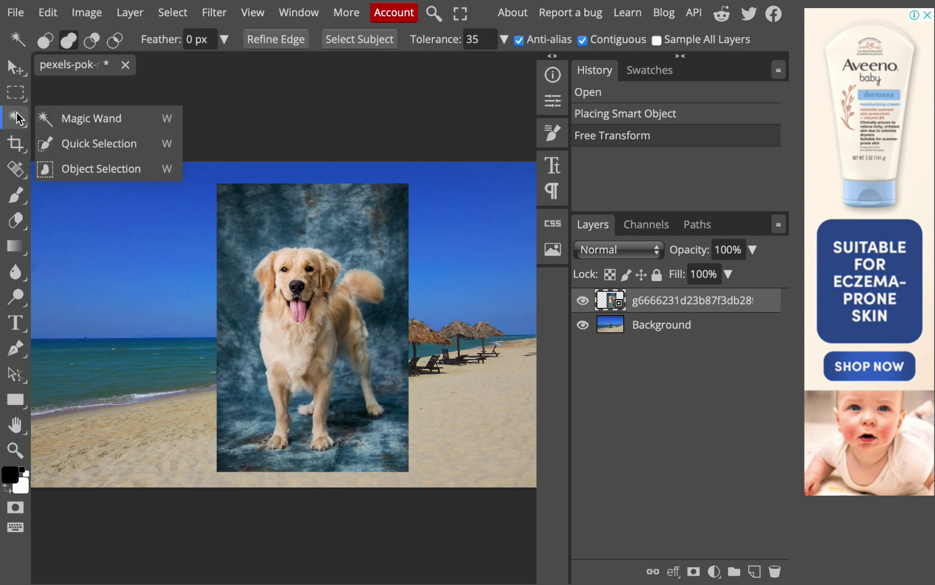
left_click(65, 168)
left_click_drag(217, 194, 411, 468)
scroll(359, 399, "up", 3)
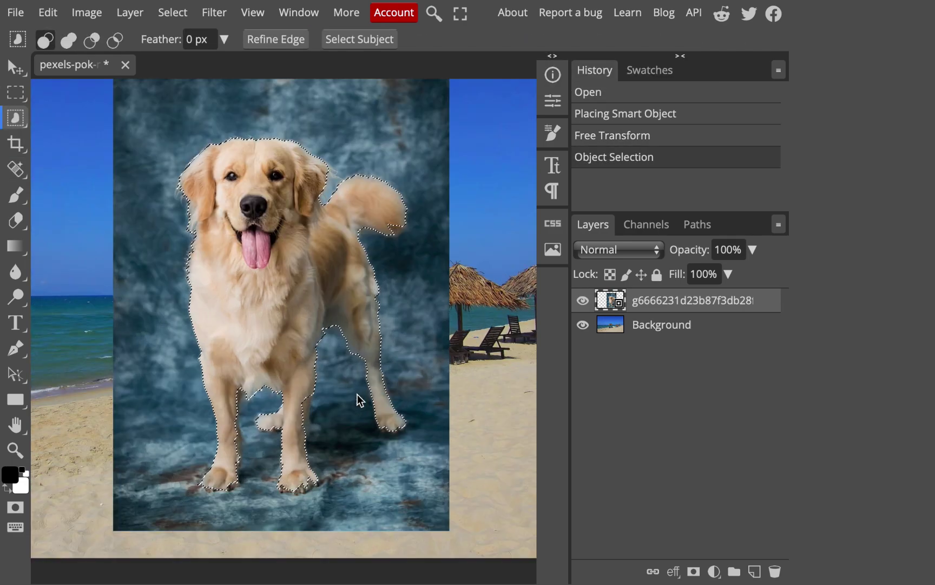
scroll(358, 399, "down", 1)
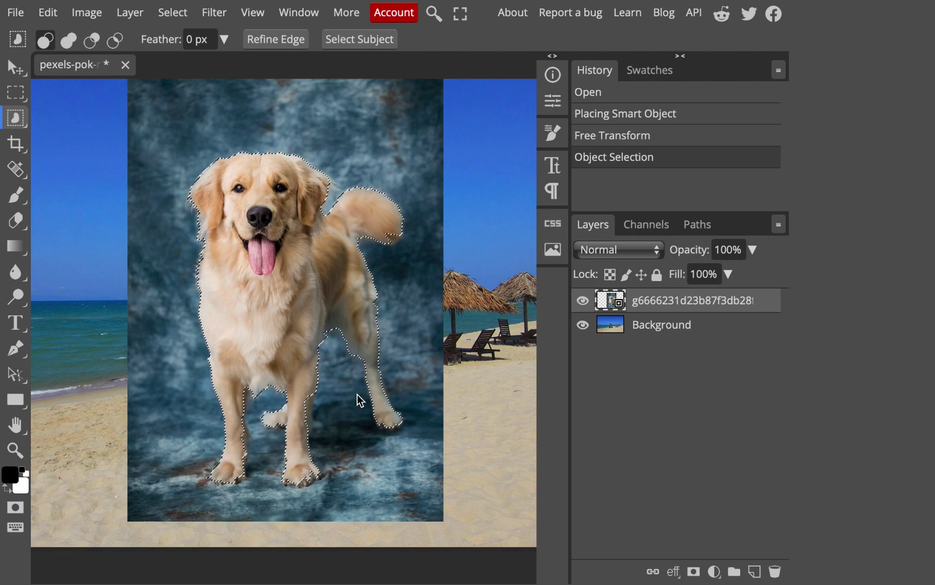
left_click(275, 42)
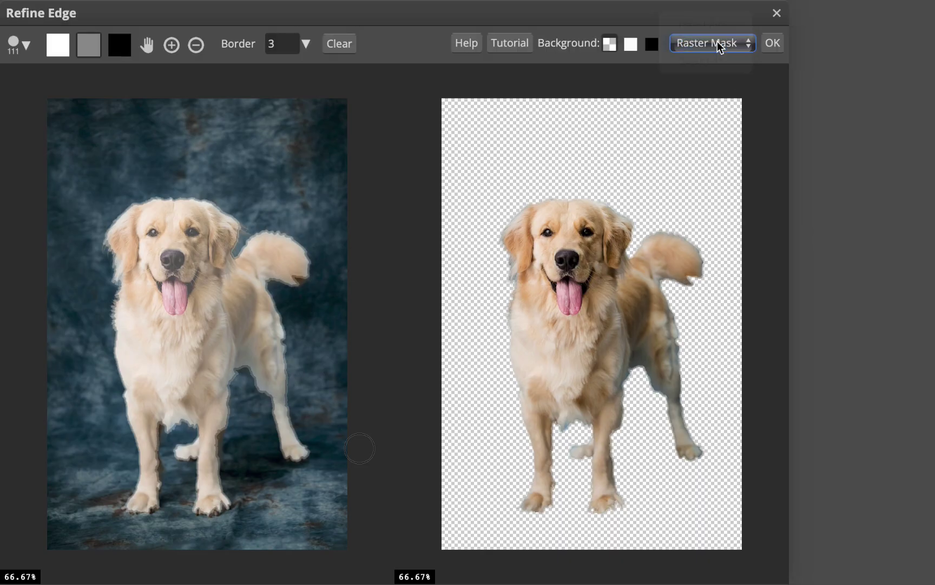
left_click(772, 43)
Shrink the dog to about 39% and set it down on the sand.
left_click(16, 67)
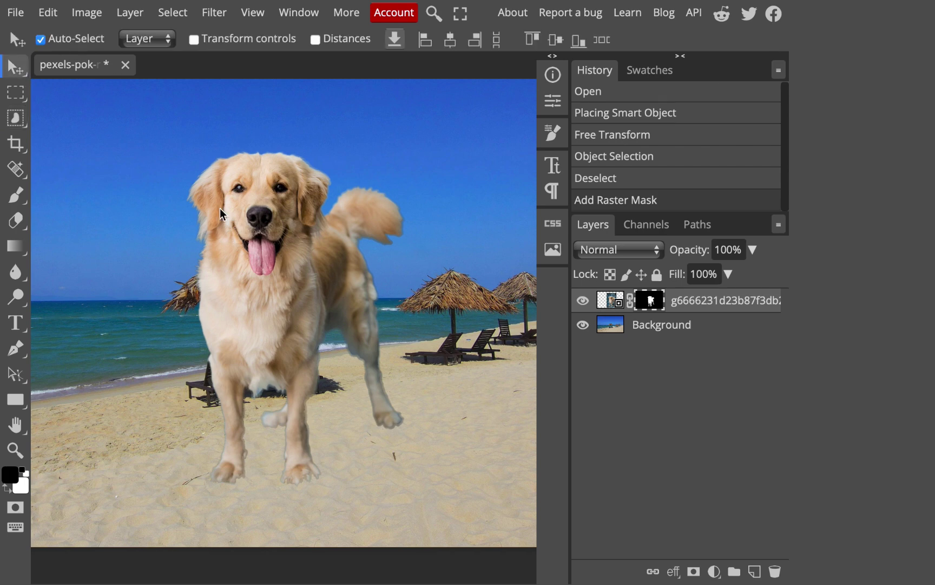
left_click(194, 39)
left_click_drag(180, 453, 396, 524)
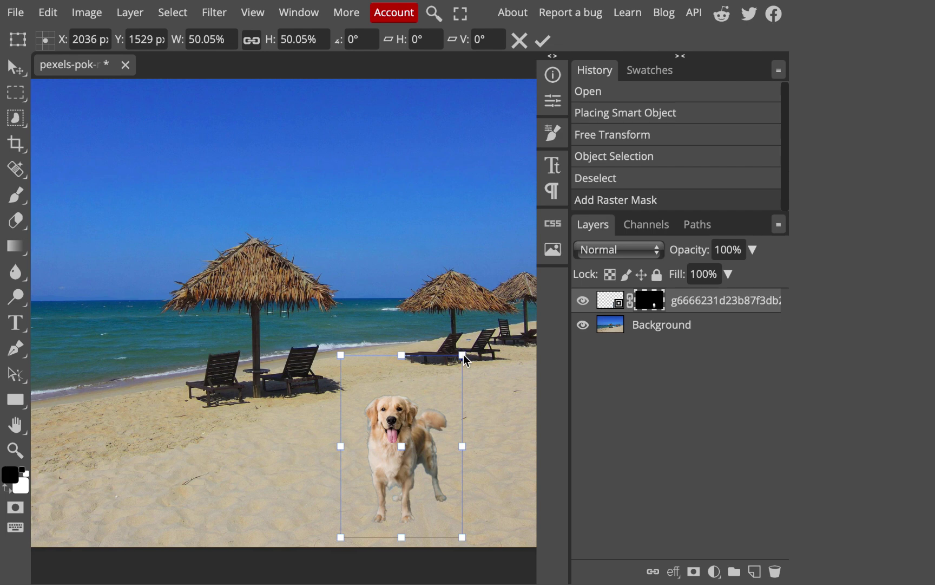
left_click_drag(462, 356, 437, 394)
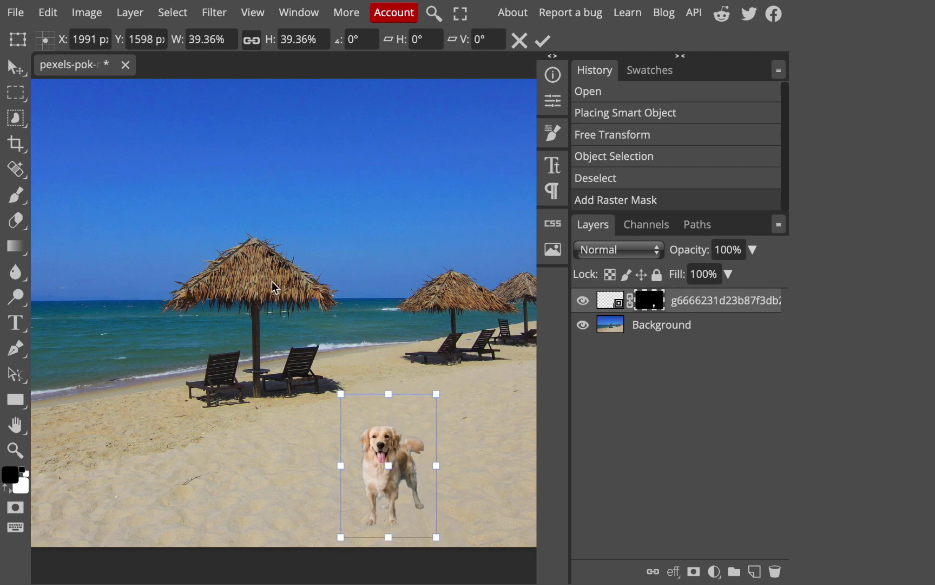
left_click(12, 96)
left_click(646, 329)
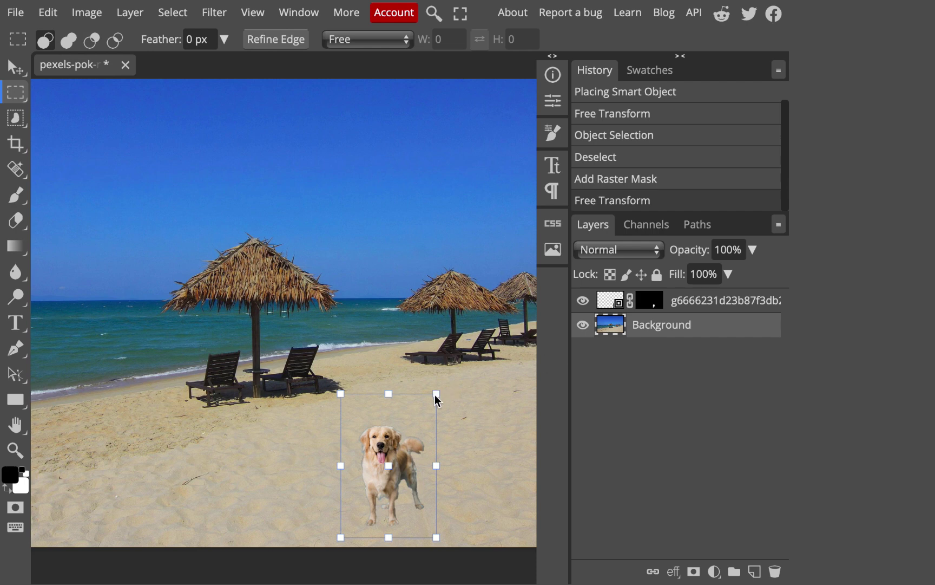
Search the gallery for 'small boat' and place the sailboat photo in the document.
left_click(553, 249)
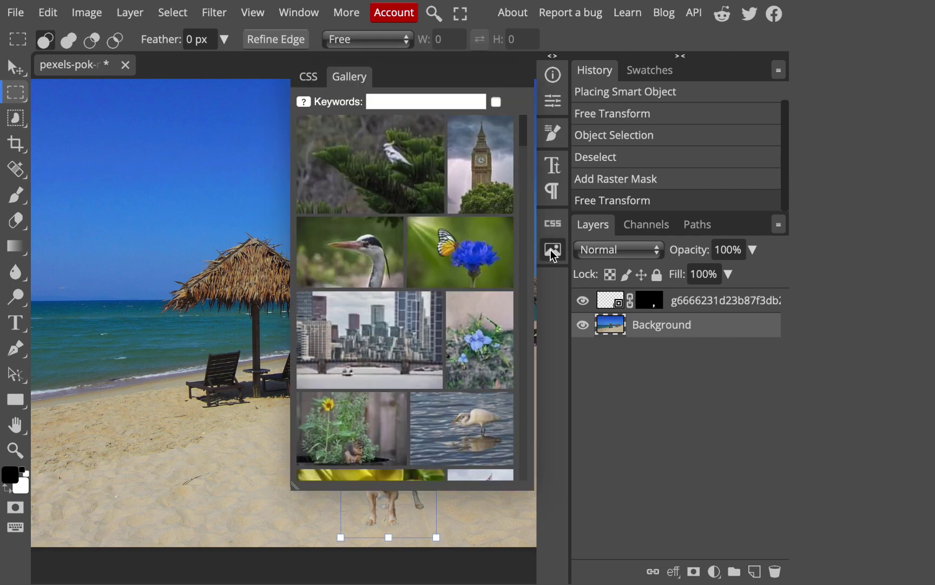
key("Return")
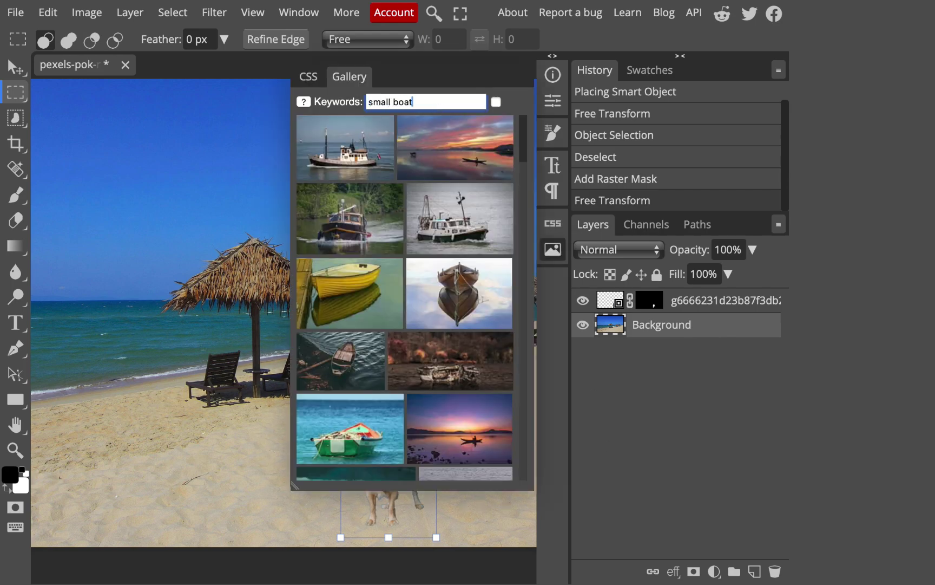
scroll(447, 303, "down", 10)
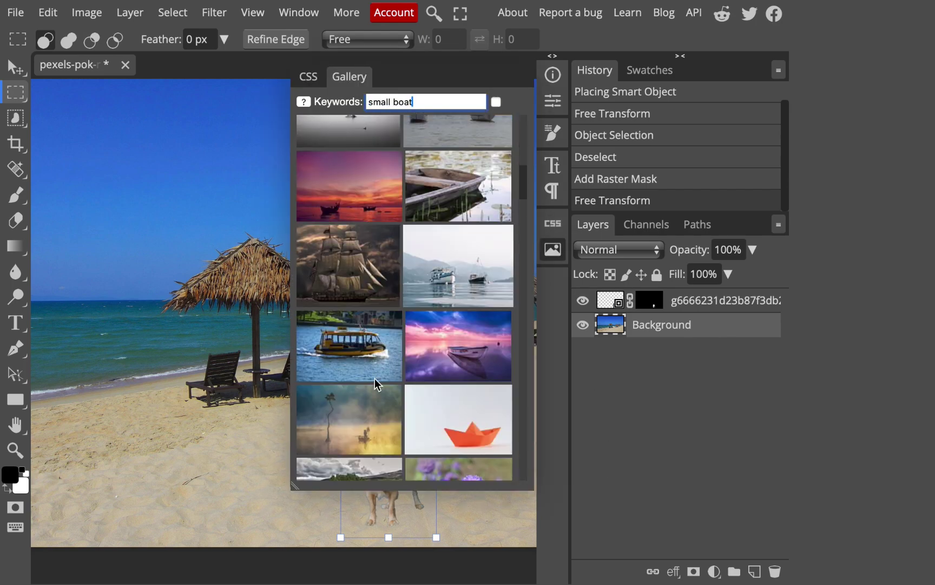
scroll(377, 384, "down", 10)
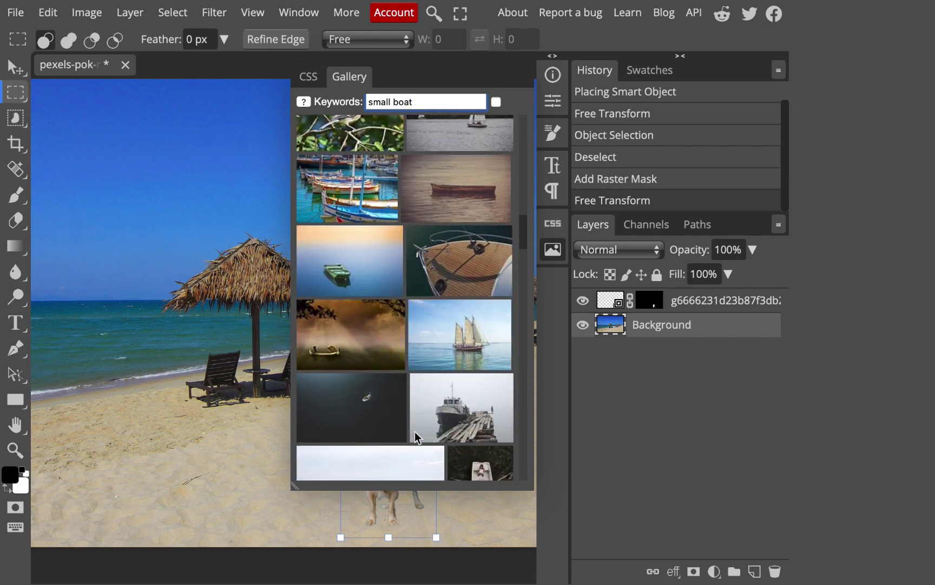
left_click(467, 344)
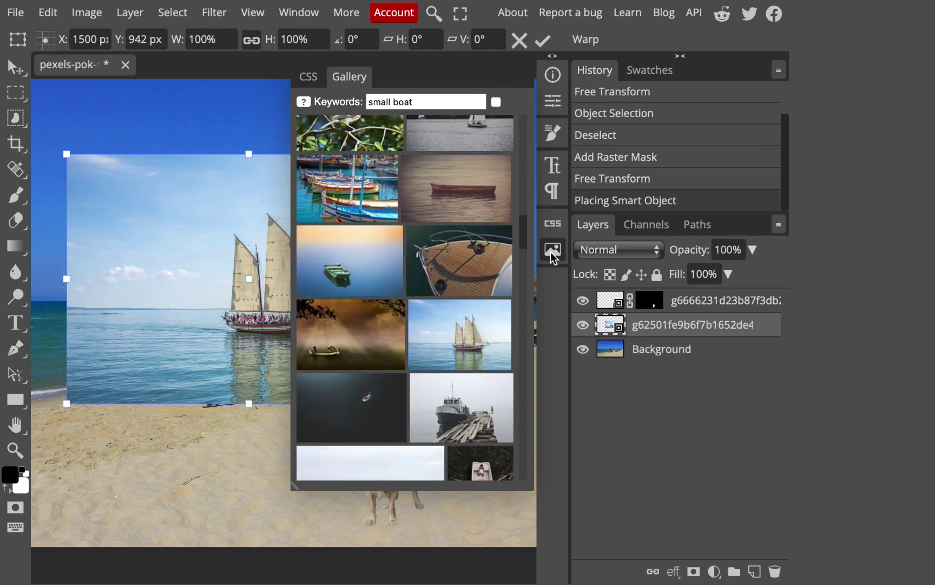
left_click(552, 253)
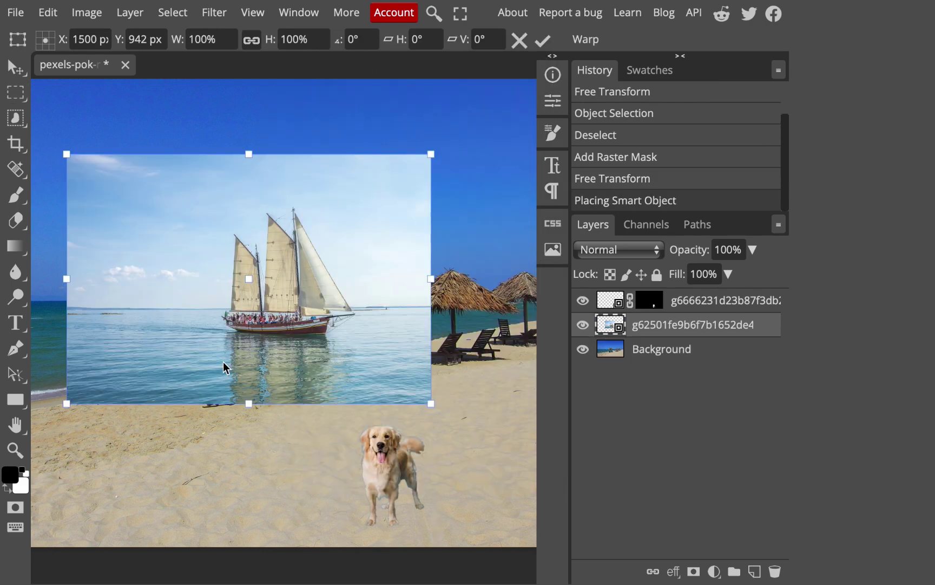
Select the sailboat with Object Selection and start refining its edges.
left_click(17, 115)
left_click(73, 167)
left_click_drag(200, 173, 368, 368)
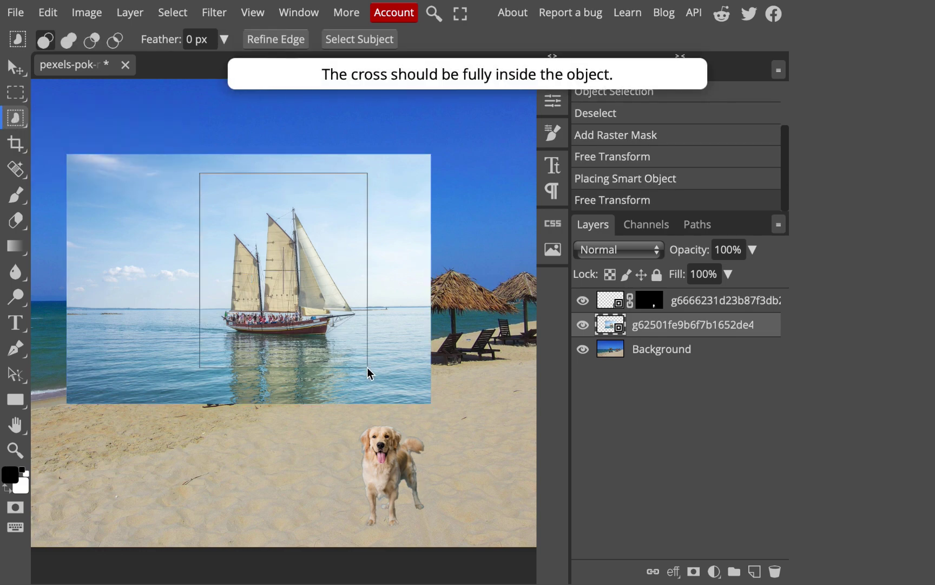
scroll(288, 272, "up", 3)
scroll(288, 272, "down", 4)
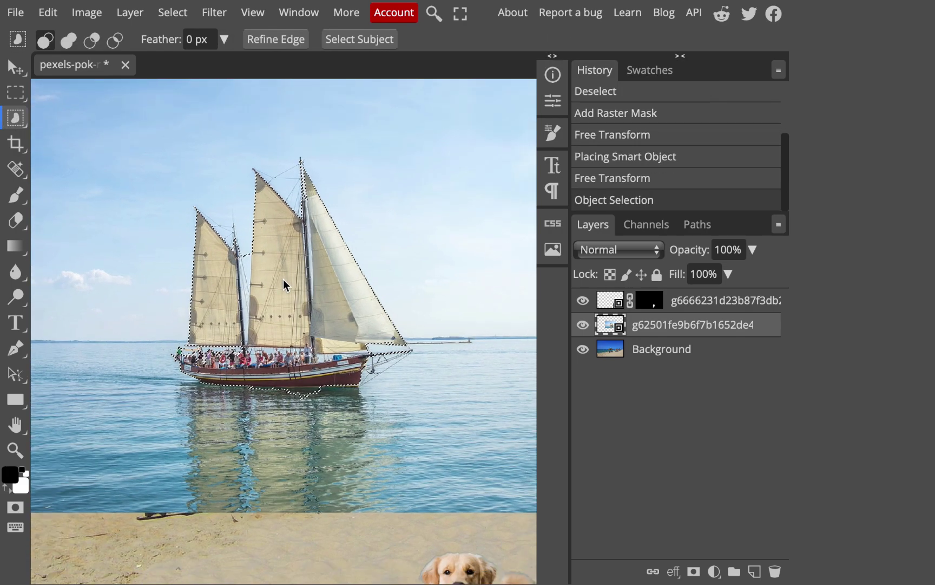
left_click(282, 38)
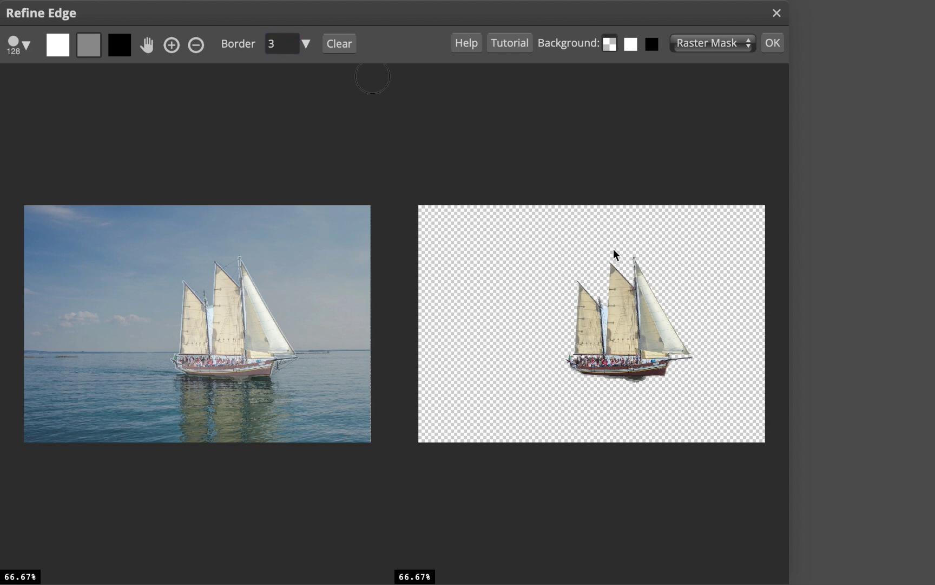
Refine the middle mast edges and restore the mainsail and foremast areas in the cutout.
scroll(278, 498, "up", 3)
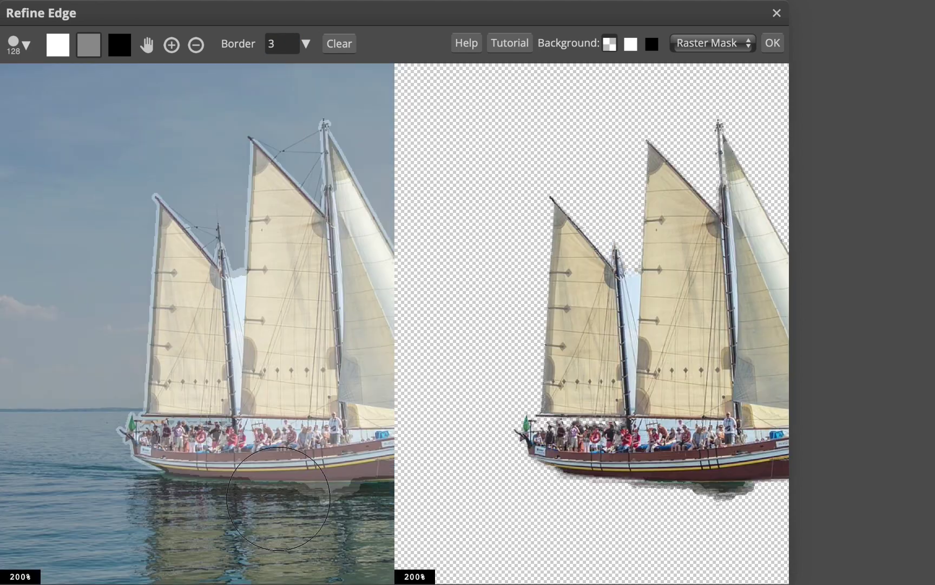
scroll(279, 498, "down", 2)
scroll(282, 491, "up", 2)
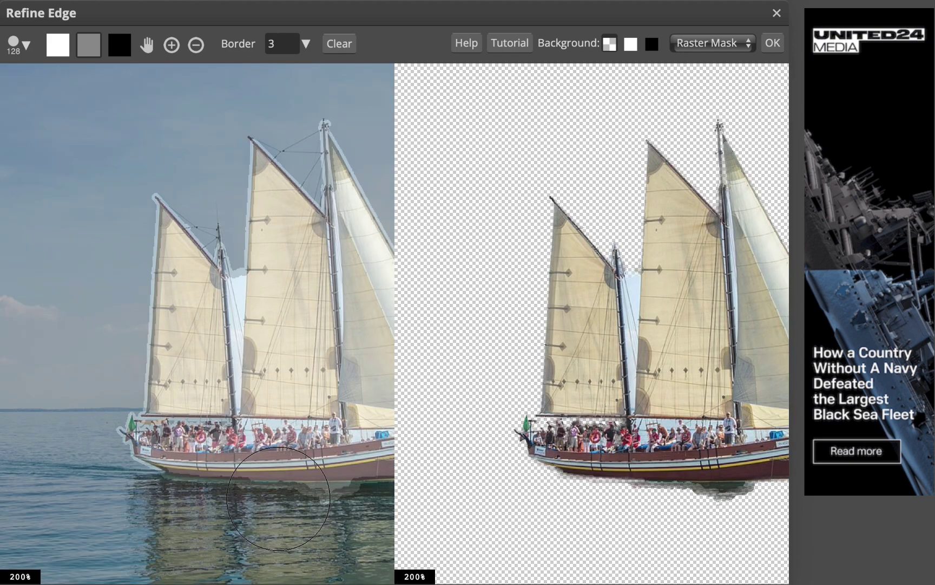
left_click(87, 41)
key("bracketleft")
key("bracketleft")
key("bracketleft")
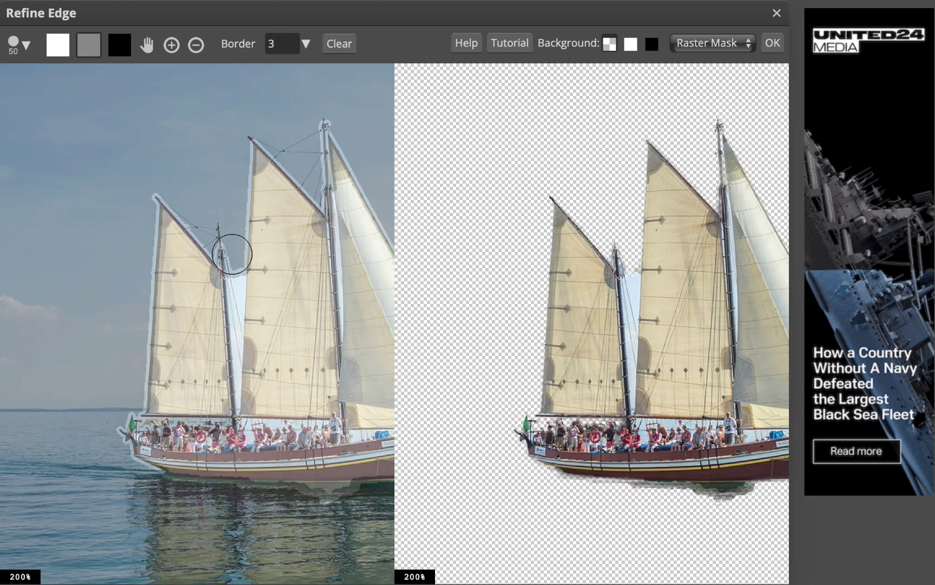
left_click_drag(231, 255, 239, 413)
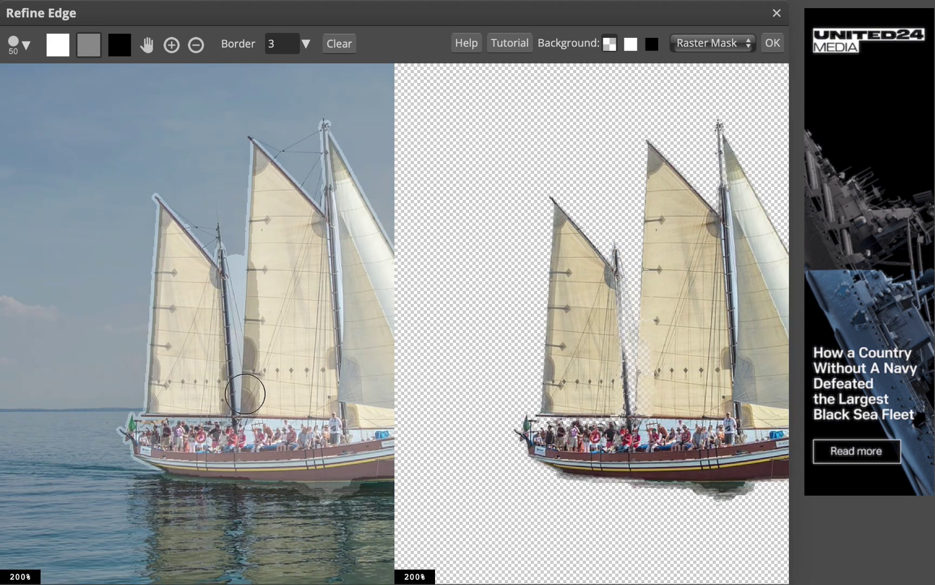
left_click(58, 44)
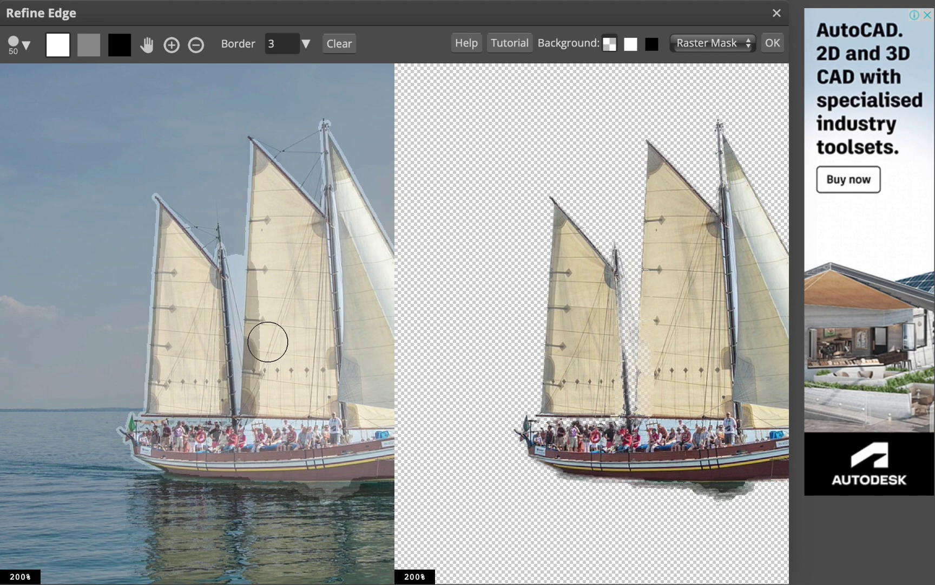
left_click_drag(268, 341, 261, 397)
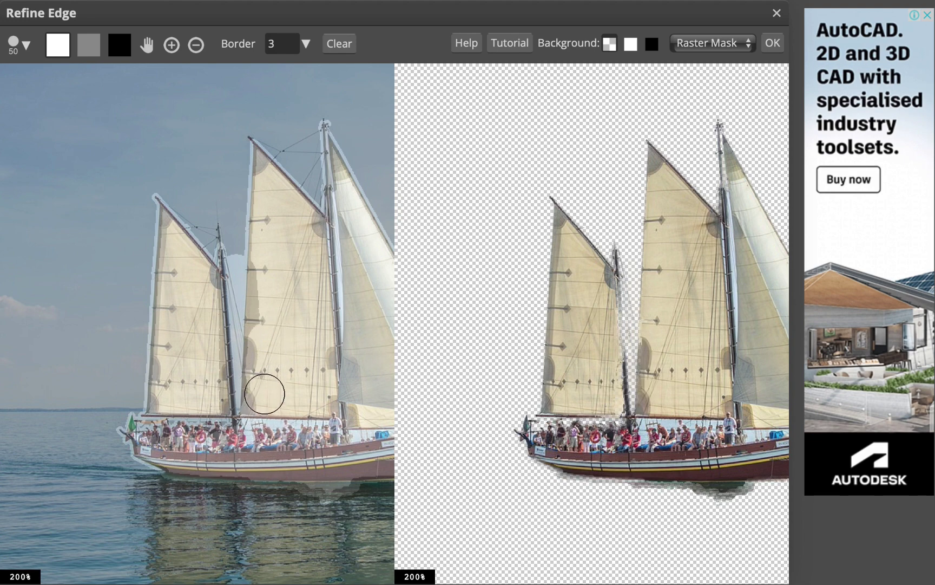
left_click_drag(205, 289, 213, 360)
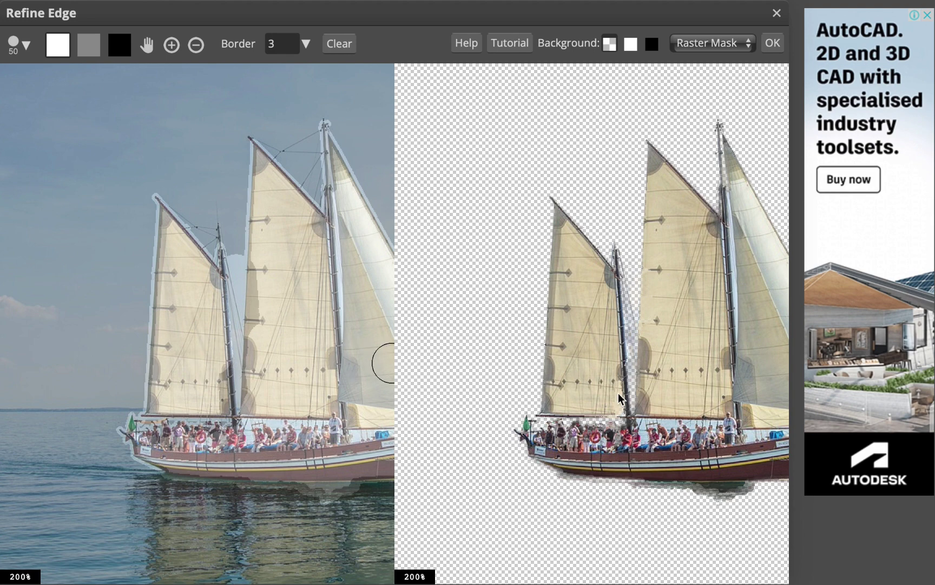
Apply the sailboat's refined mask, then scale it to about 36% onto the left sea.
left_click(772, 42)
left_click(16, 71)
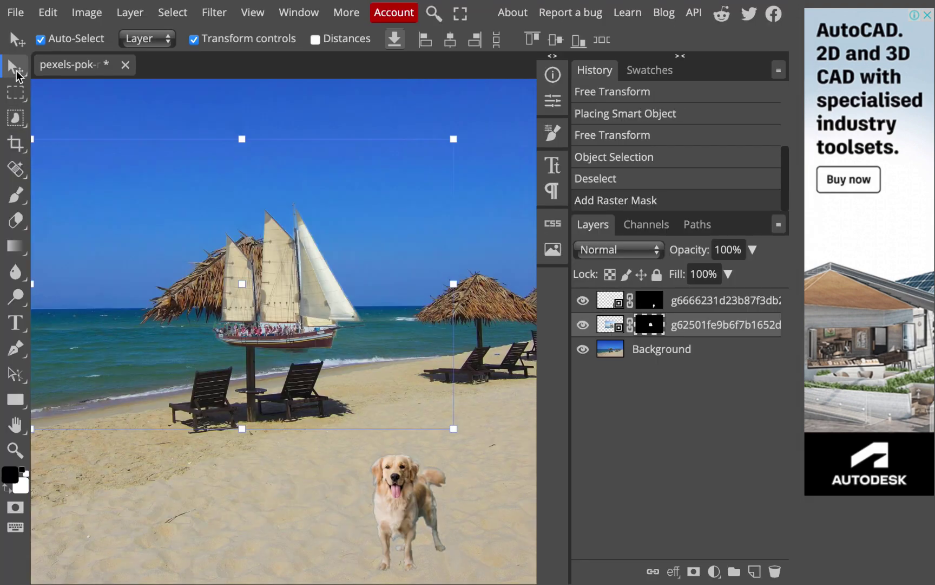
left_click_drag(456, 436, 87, 314)
mouse_move(160, 240)
left_mouse_down()
mouse_move(176, 222)
mouse_move(150, 251)
left_mouse_up()
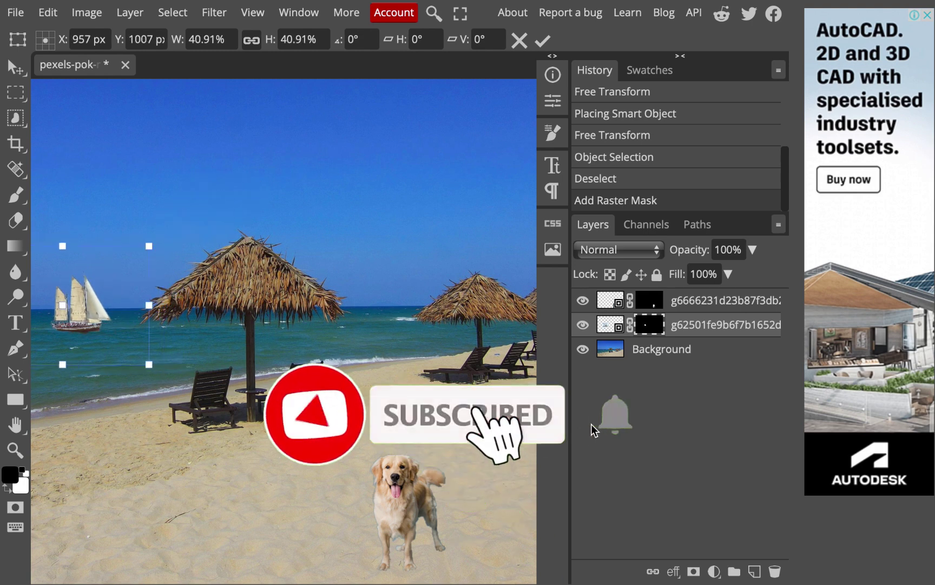
mouse_move(149, 252)
left_mouse_down()
mouse_move(150, 239)
mouse_move(134, 254)
left_mouse_up()
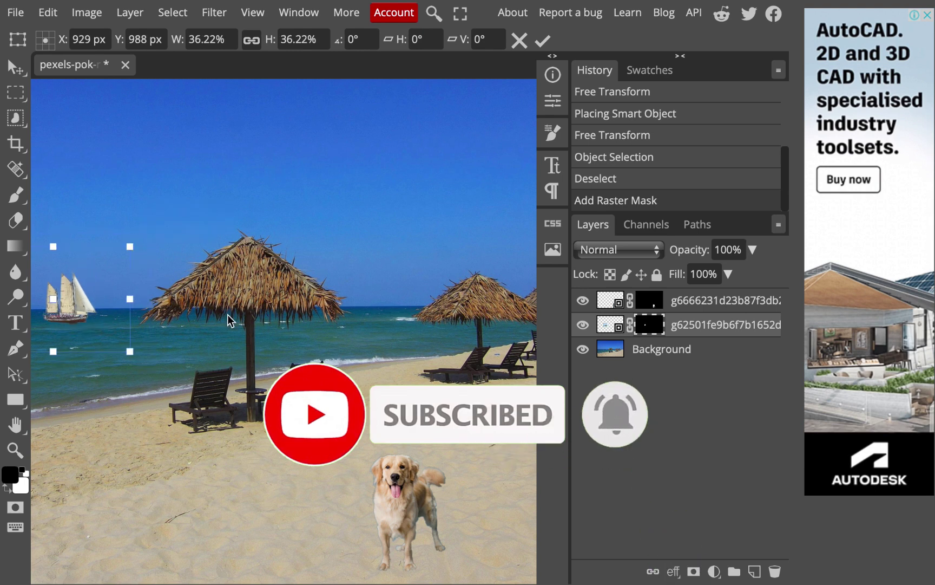